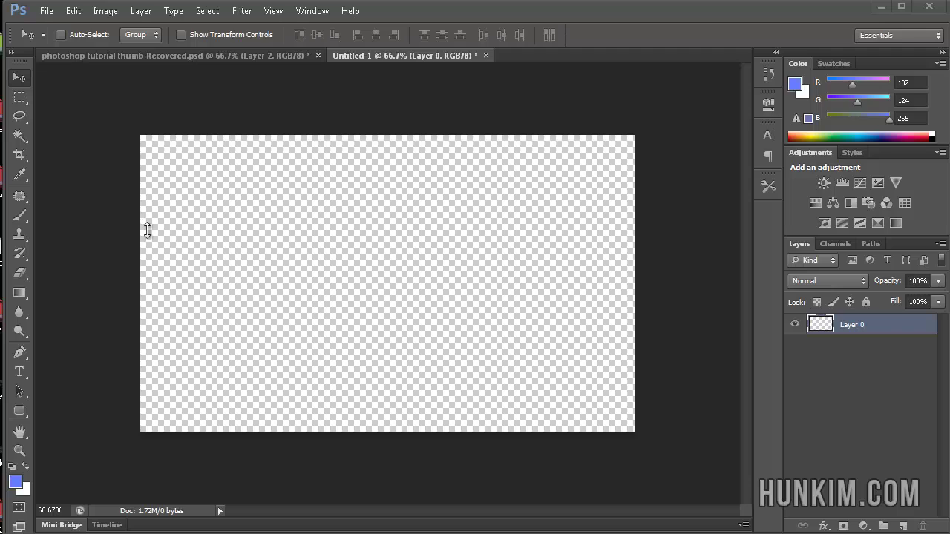
Switch to the Paint Bucket Tool and fill the empty canvas with the foreground blue (R102 G124 B255).
left_click(20, 296)
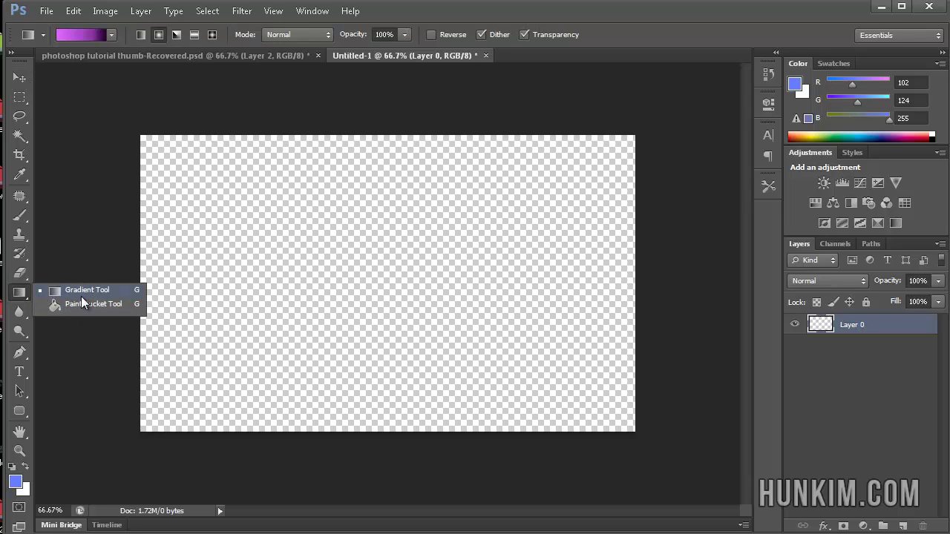
left_click(101, 307)
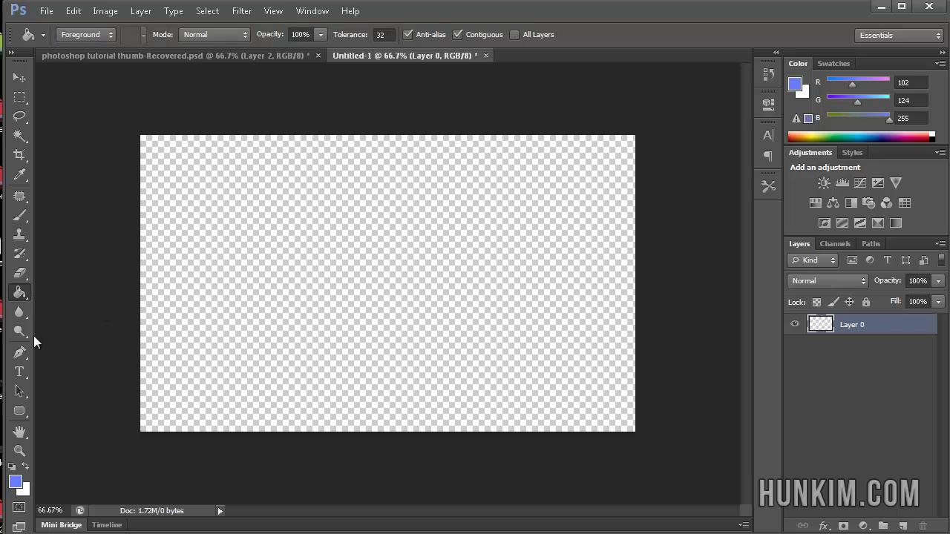
left_click(249, 270)
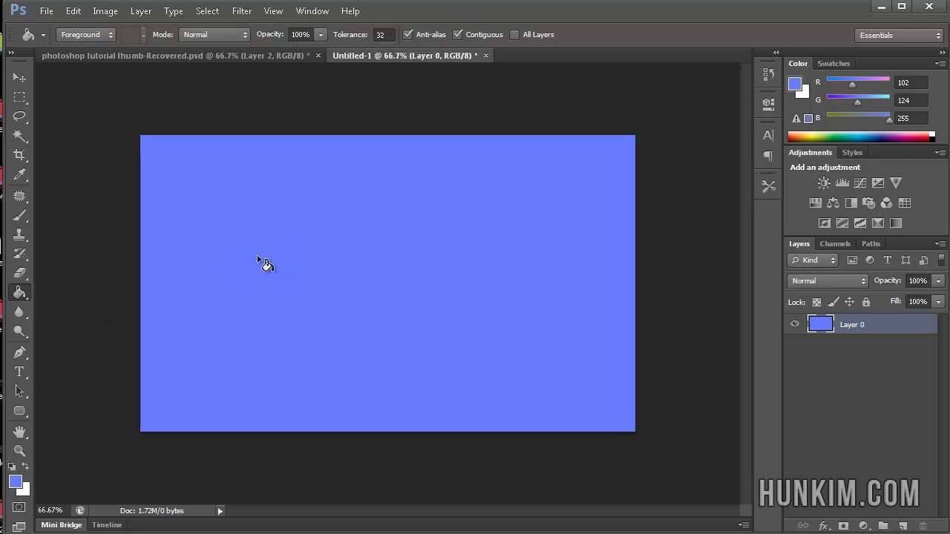
Switch to the Gradient Tool and fill the canvas with a purple radial gradient.
right_click(18, 294)
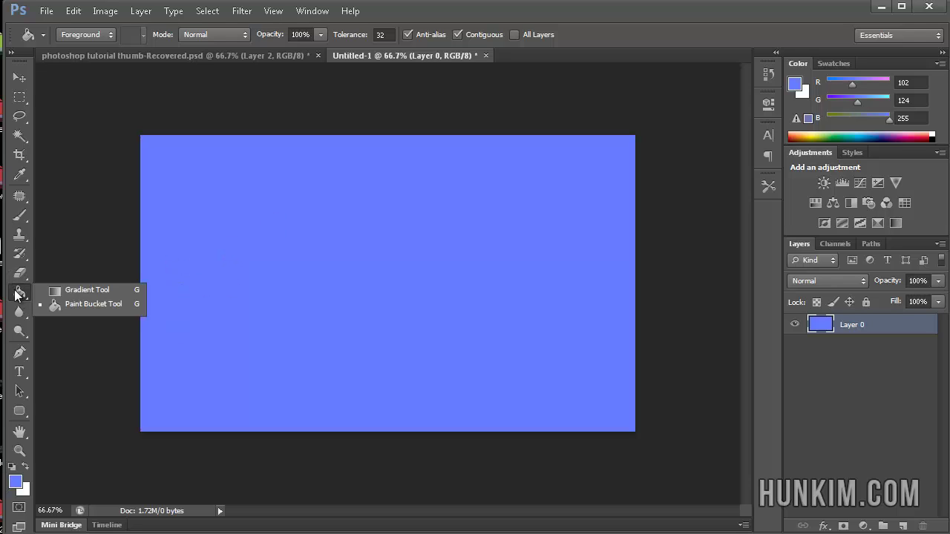
left_click(86, 289)
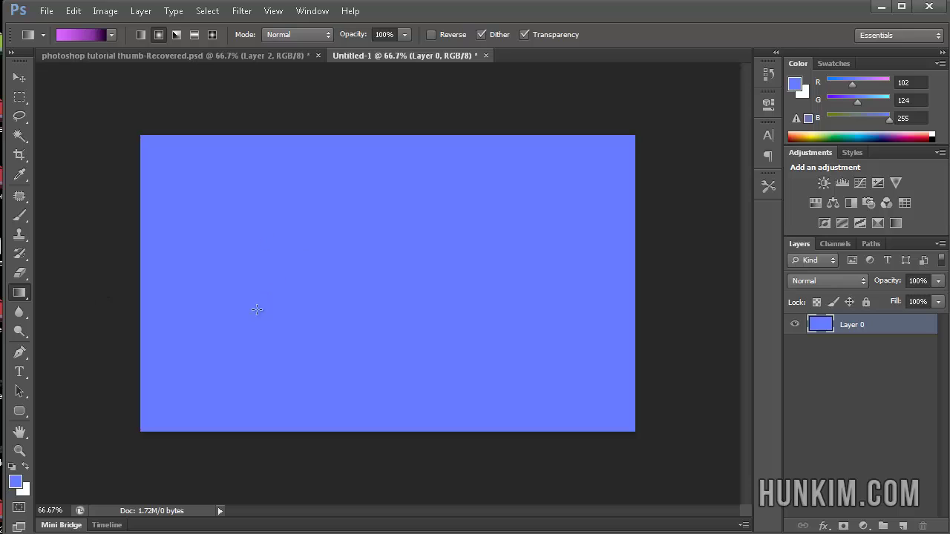
left_click_drag(453, 230, 561, 169)
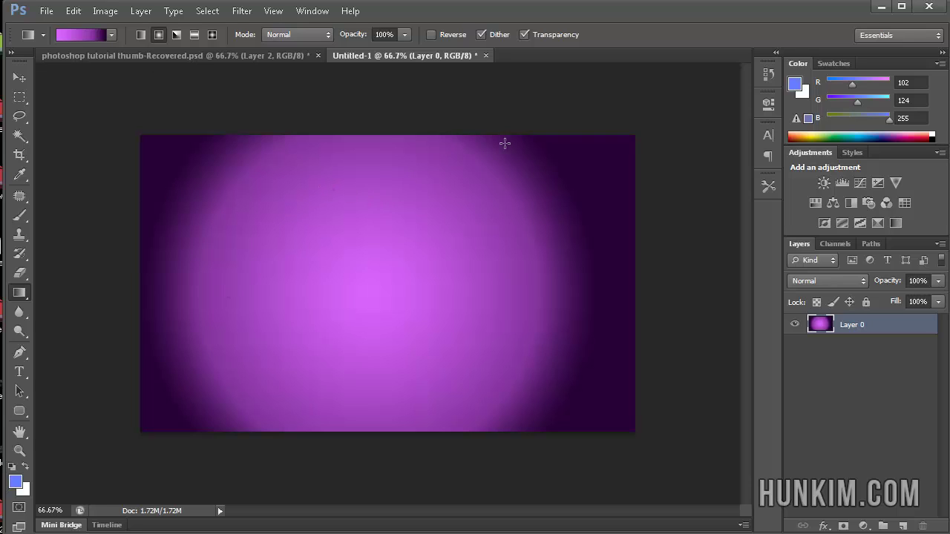
Select Linear Gradient and make Foreground to Background (blue-to-white) the current gradient preset.
left_click(141, 35)
left_click(112, 35)
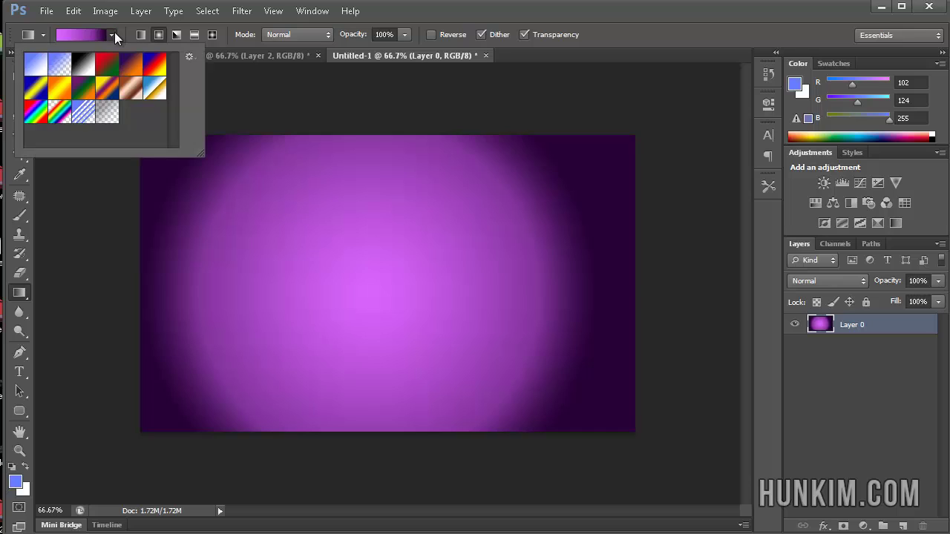
left_click(33, 66)
Try several blue-to-white radial gradients with different sizes and centres.
double_click(33, 67)
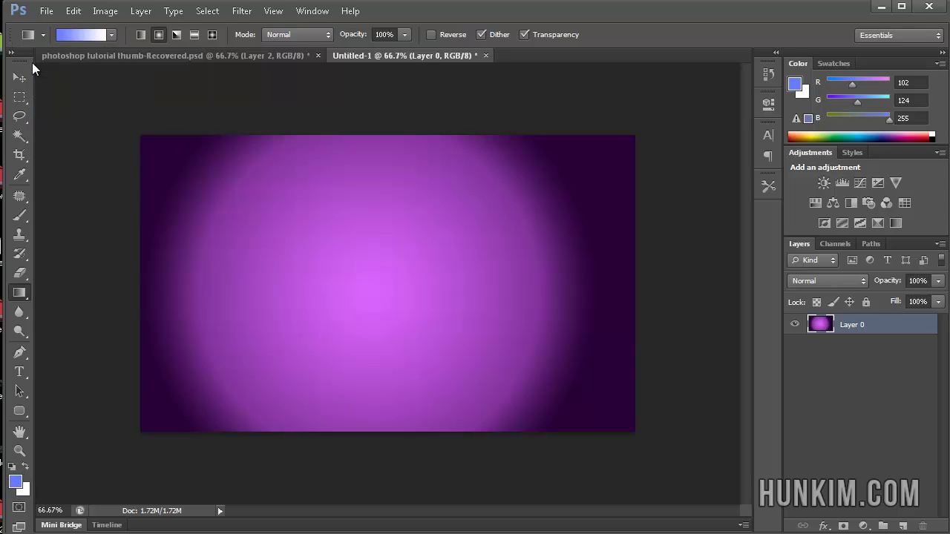
left_click_drag(365, 284, 673, 195)
left_click_drag(350, 260, 553, 199)
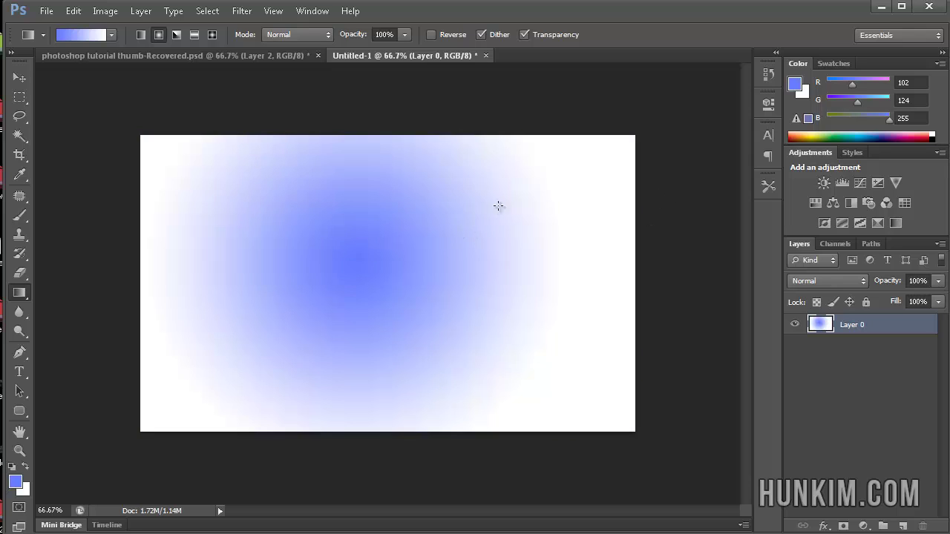
left_click_drag(528, 238, 615, 239)
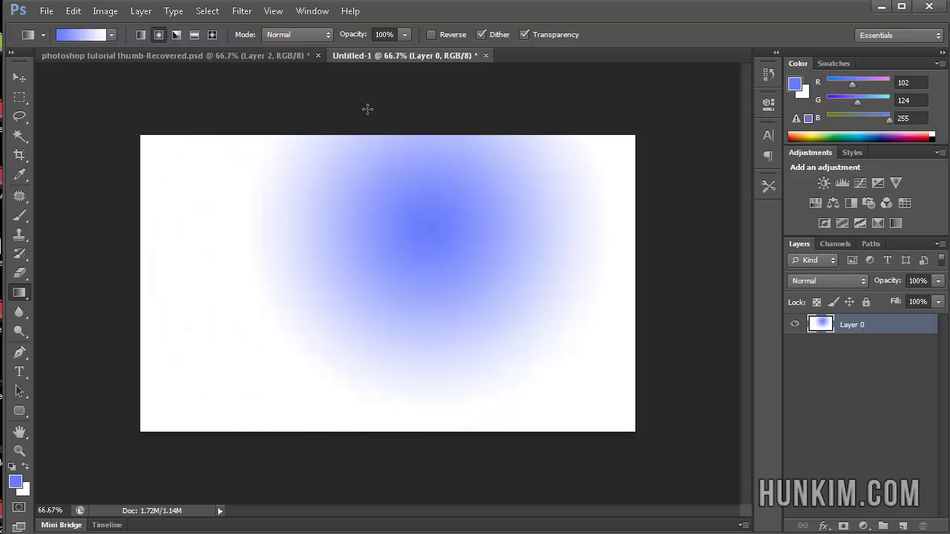
Switch to Linear Gradient and redraw until a soft diagonal blue-to-white transition fades to the lower right.
left_click(141, 35)
left_click_drag(349, 242, 438, 269)
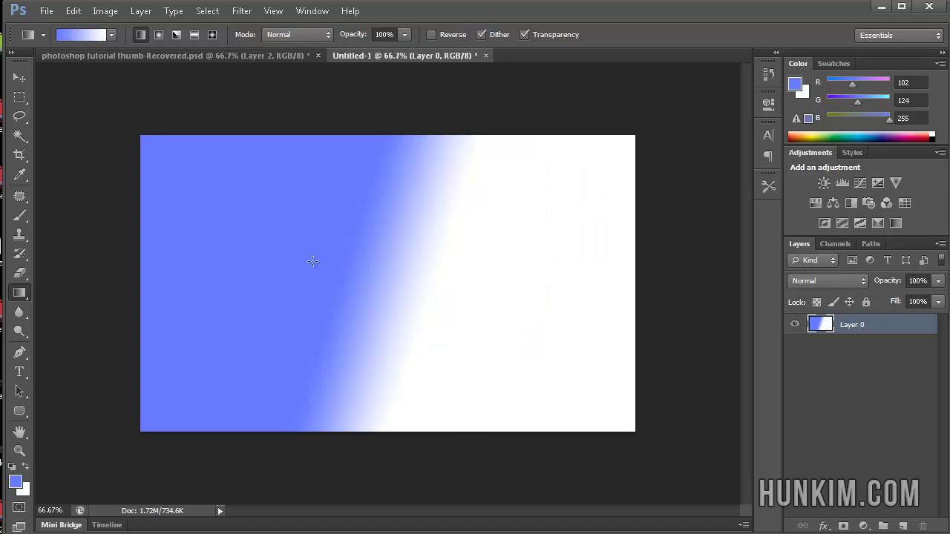
left_click_drag(349, 259, 391, 259)
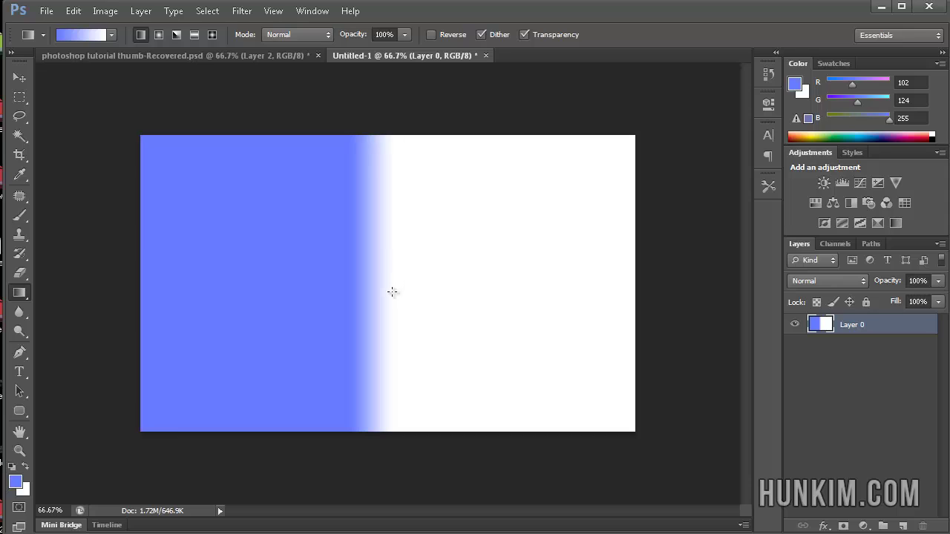
left_click_drag(392, 292, 414, 268)
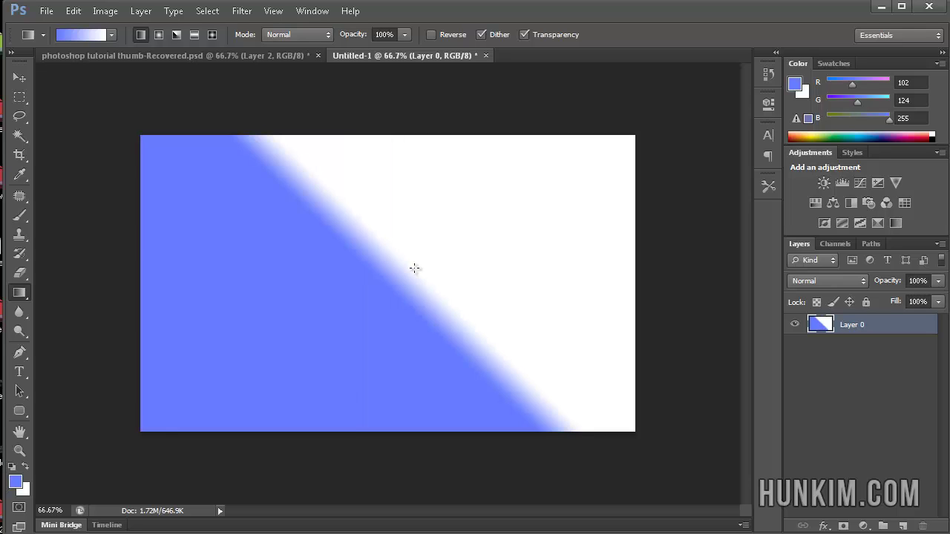
left_click_drag(317, 315, 445, 237)
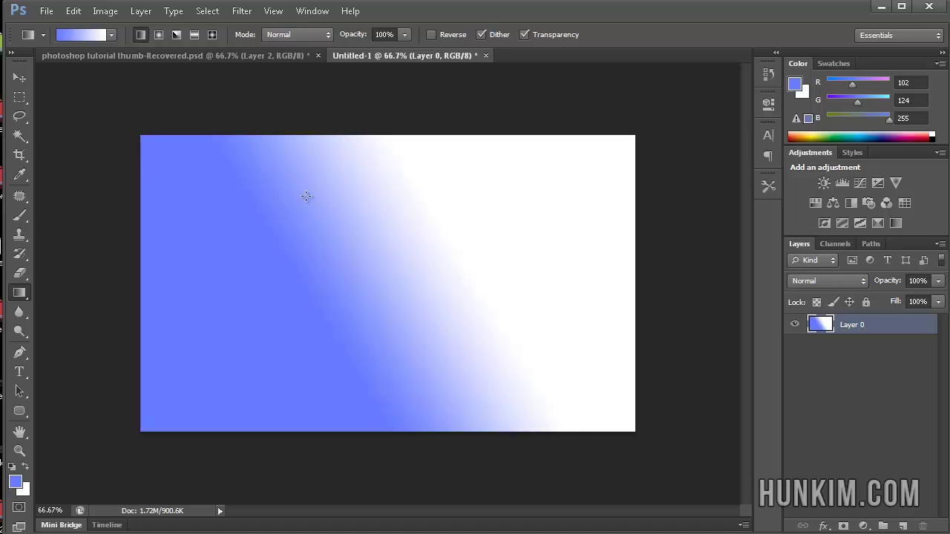
left_click_drag(290, 191, 529, 371)
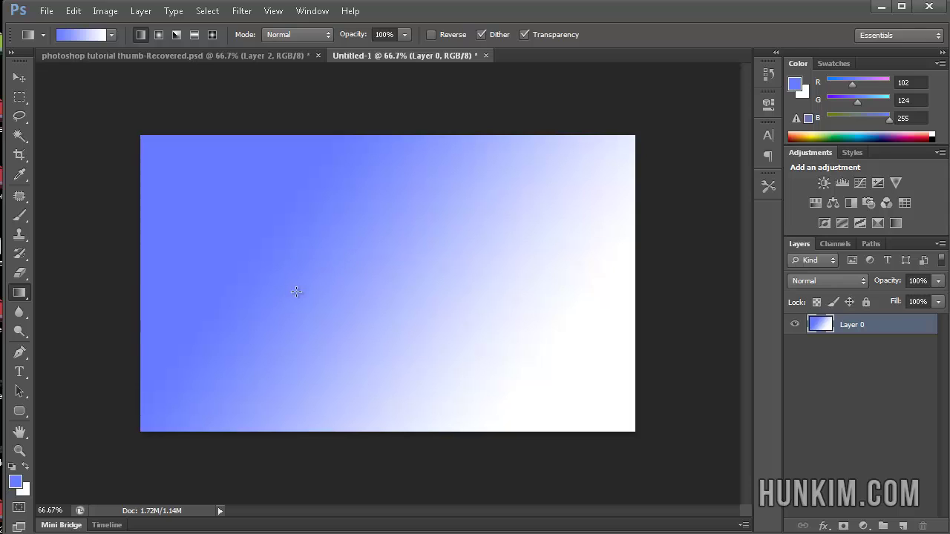
Choose the Orange, Yellow, Orange preset and test linear and radial fills.
left_click(111, 35)
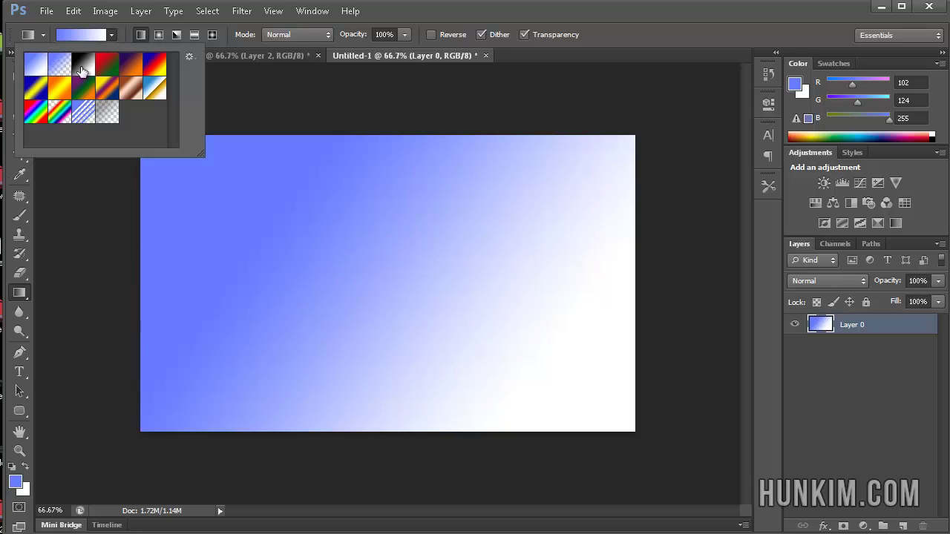
left_click(61, 92)
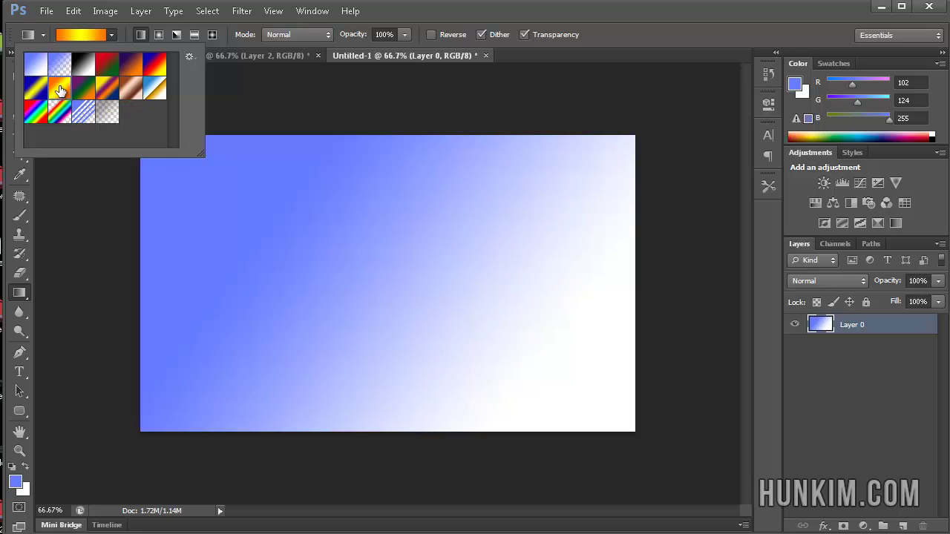
left_click_drag(390, 273, 538, 196)
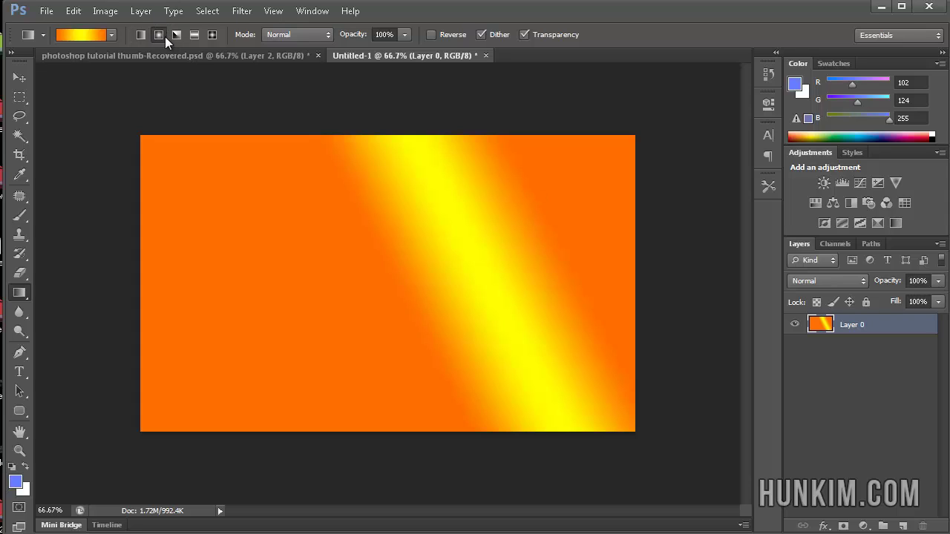
left_click(158, 35)
left_click_drag(347, 236, 562, 366)
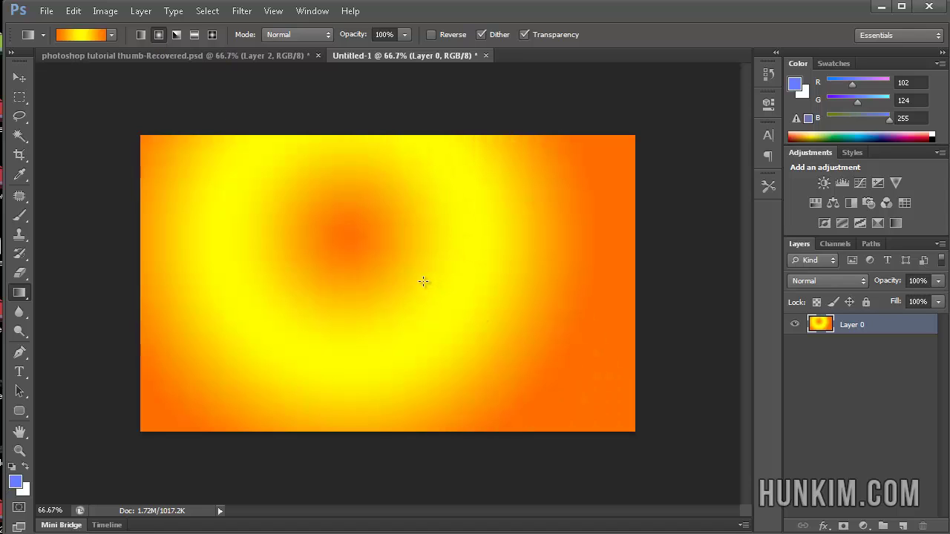
left_click_drag(423, 281, 690, 471)
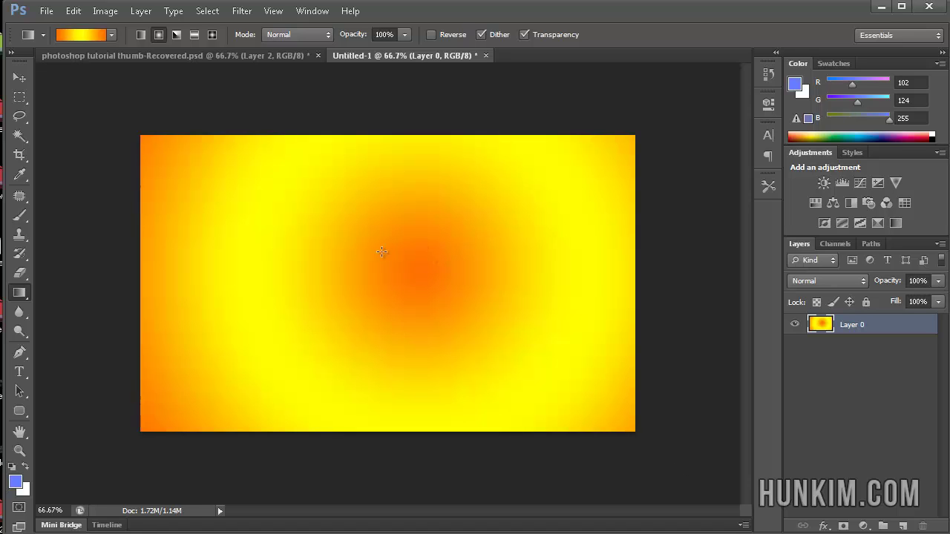
Test Reverse, then turn it off and redraw a radial gradient with an orange centre and yellow edges.
left_click(432, 36)
left_click_drag(405, 270, 646, 124)
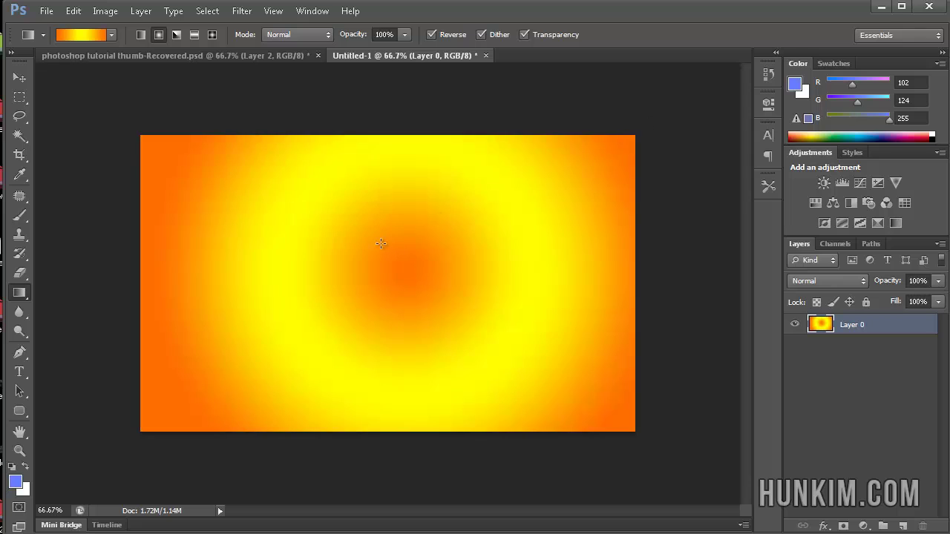
left_click_drag(395, 256, 572, 376)
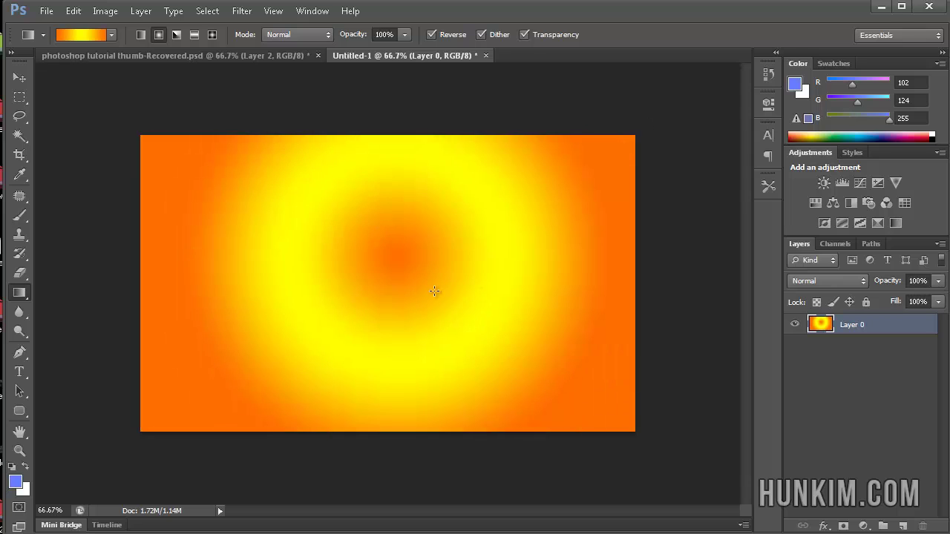
left_click_drag(386, 257, 644, 428)
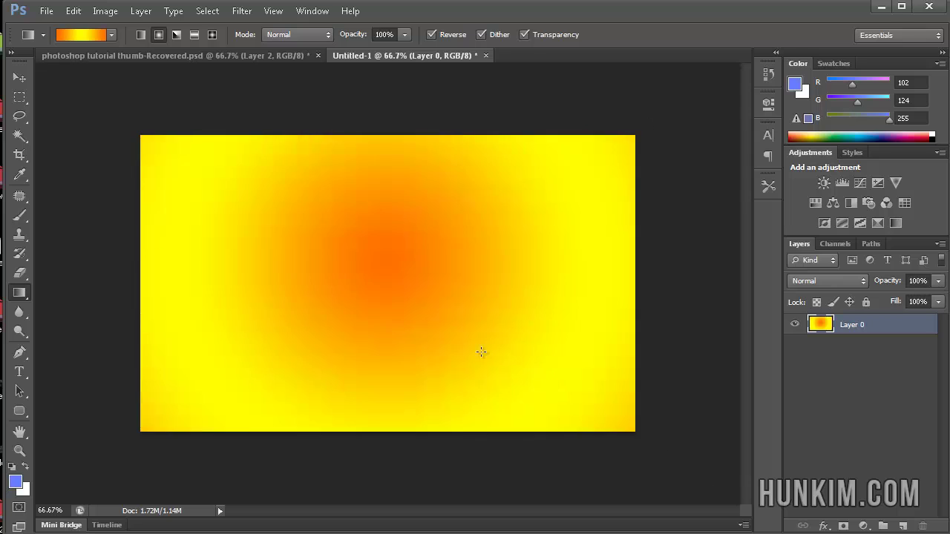
left_click(432, 35)
left_click_drag(406, 265, 710, 477)
left_click_drag(350, 251, 683, 456)
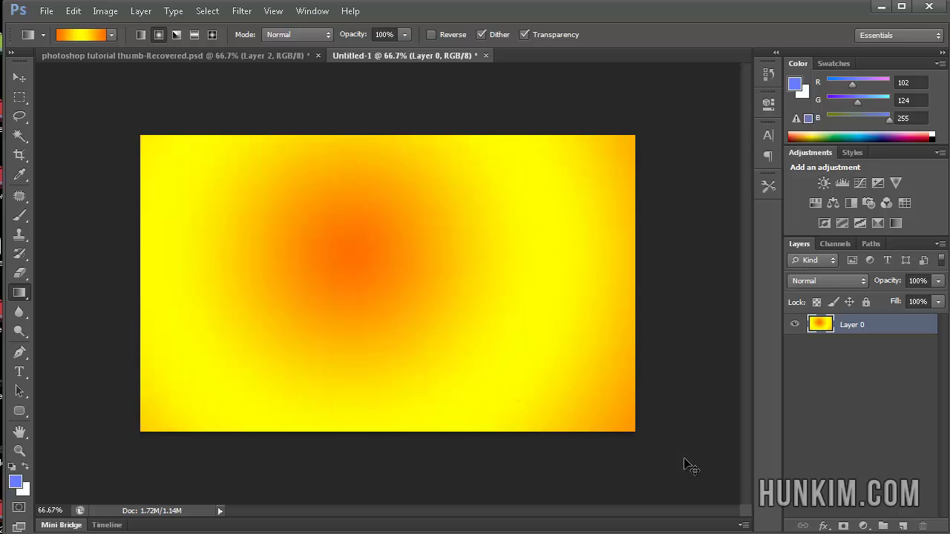
Clear the canvas, test another orange-yellow radial fill, and clear it again.
key("ctrl+a")
key("Delete")
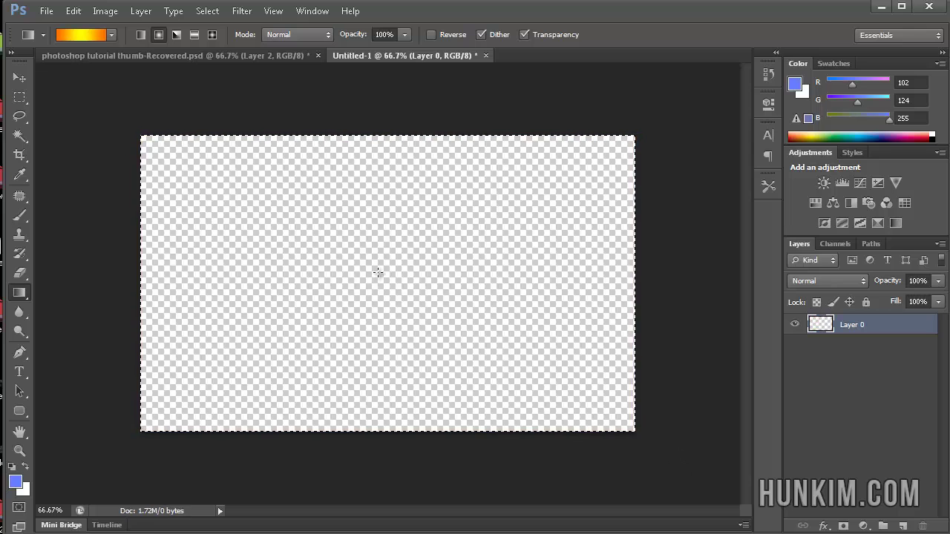
left_click_drag(373, 265, 698, 465)
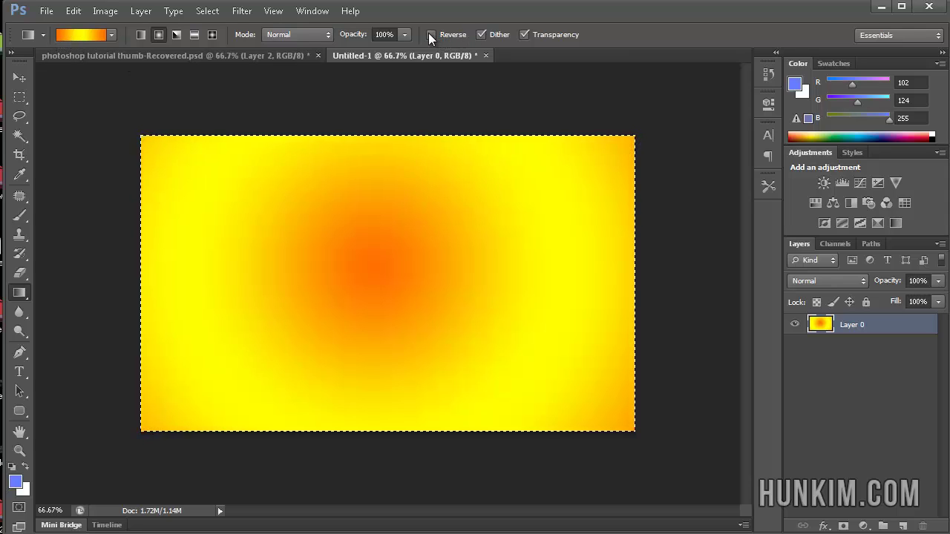
key("Delete")
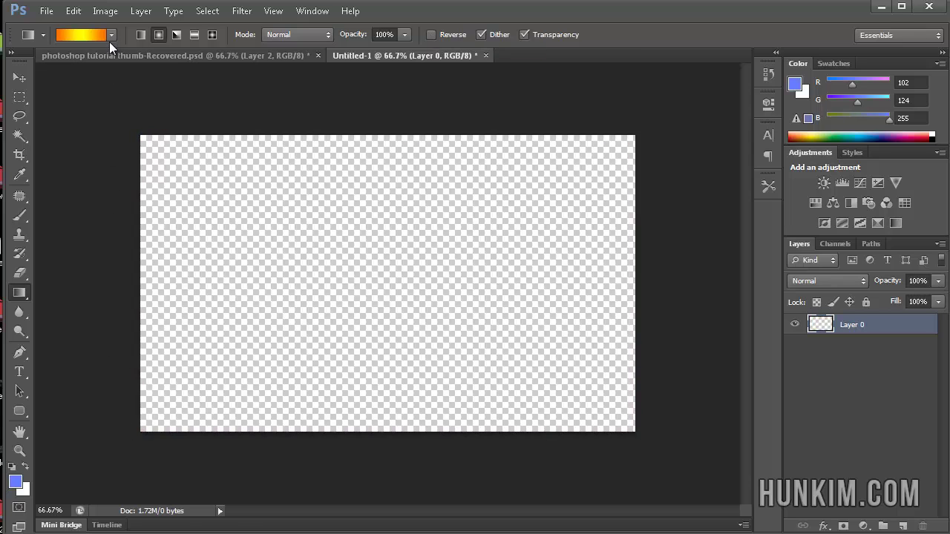
Choose the blue-to-white preset, enable Reverse, and draw a white-centre radial gradient fading to blue.
left_click(112, 35)
left_click(35, 68)
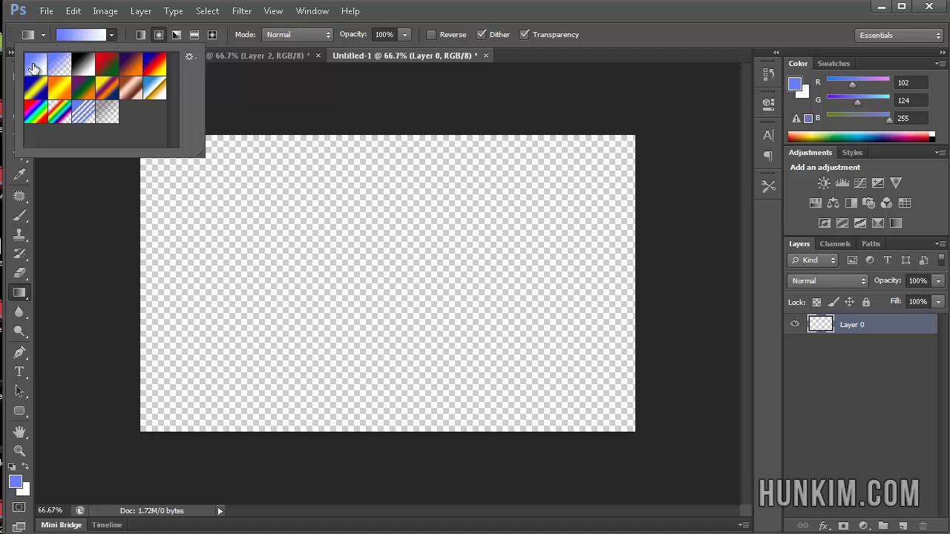
key("Return")
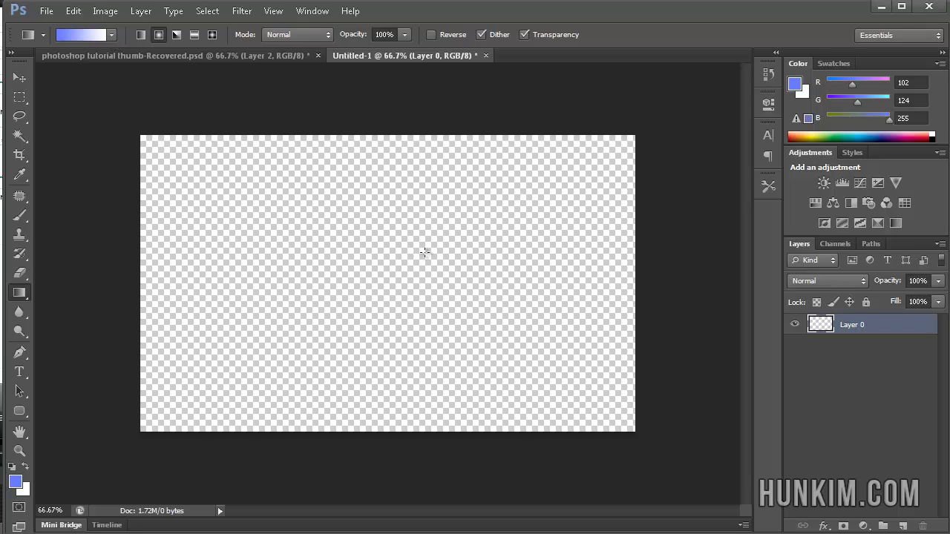
left_click_drag(397, 268, 638, 151)
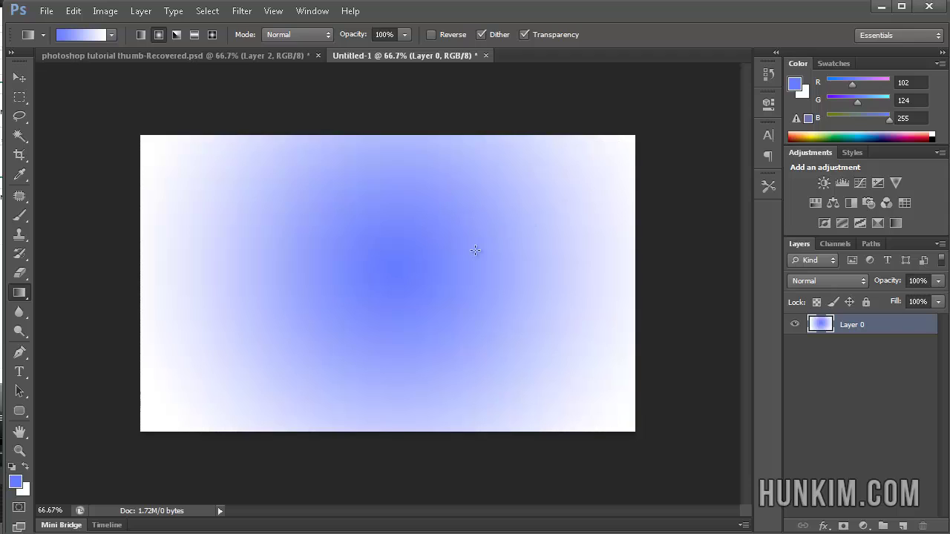
left_click(431, 34)
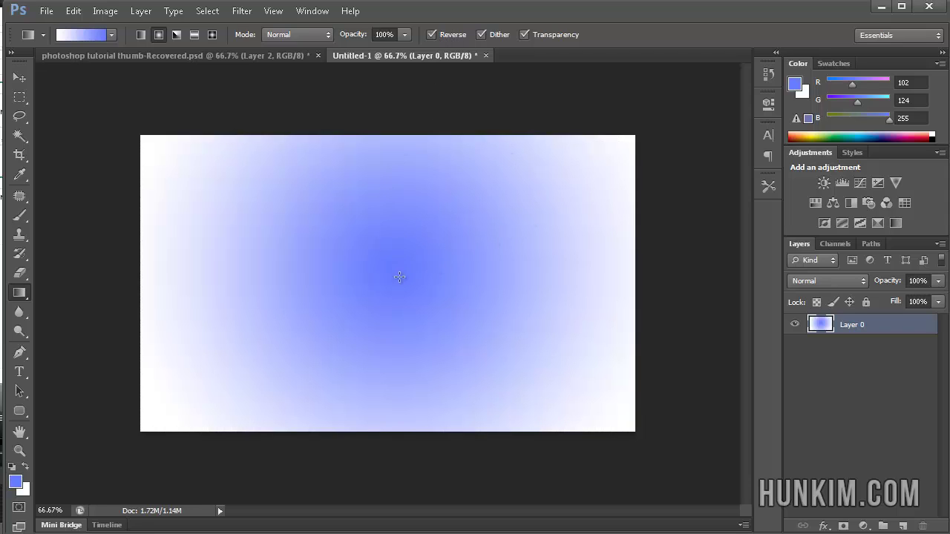
left_click_drag(399, 276, 589, 162)
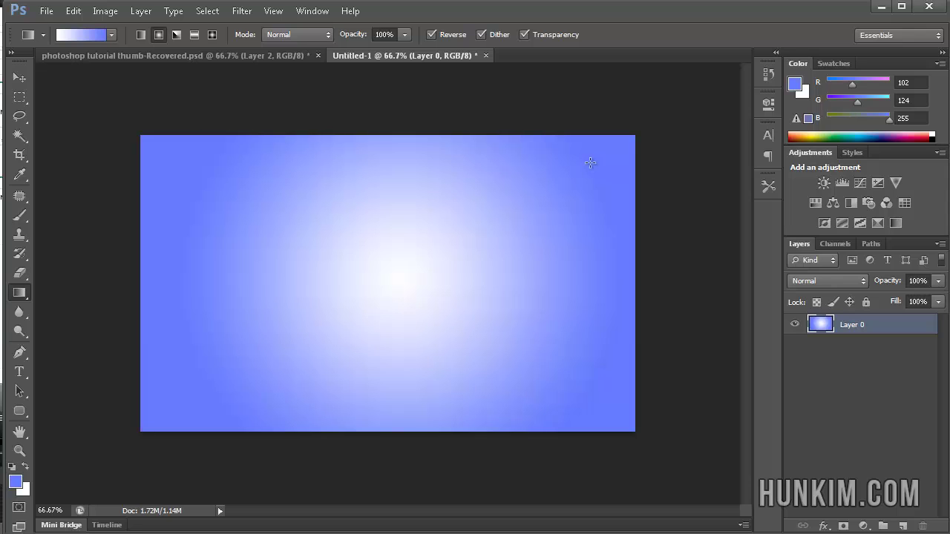
In the Gradient Editor, set the left colour stop to bright green.
left_click(85, 34)
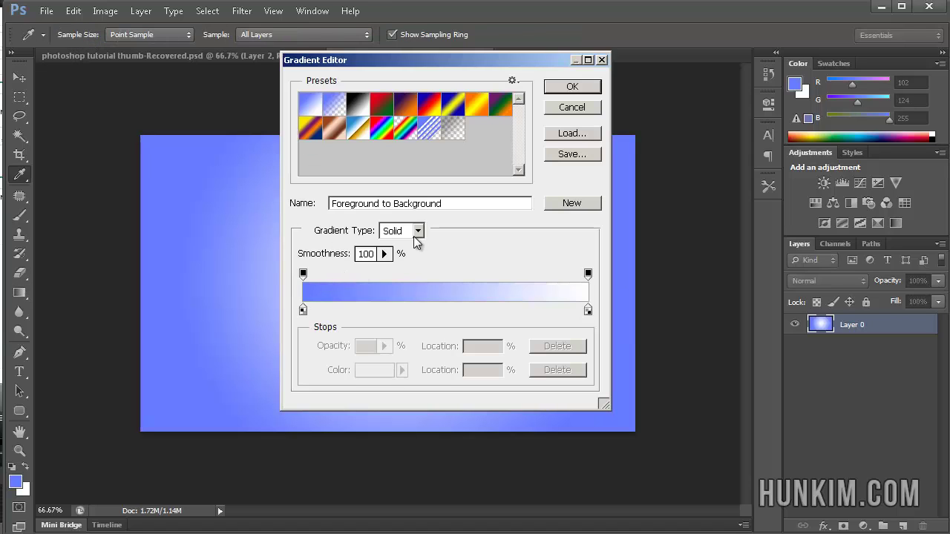
left_click_drag(468, 64, 509, 61)
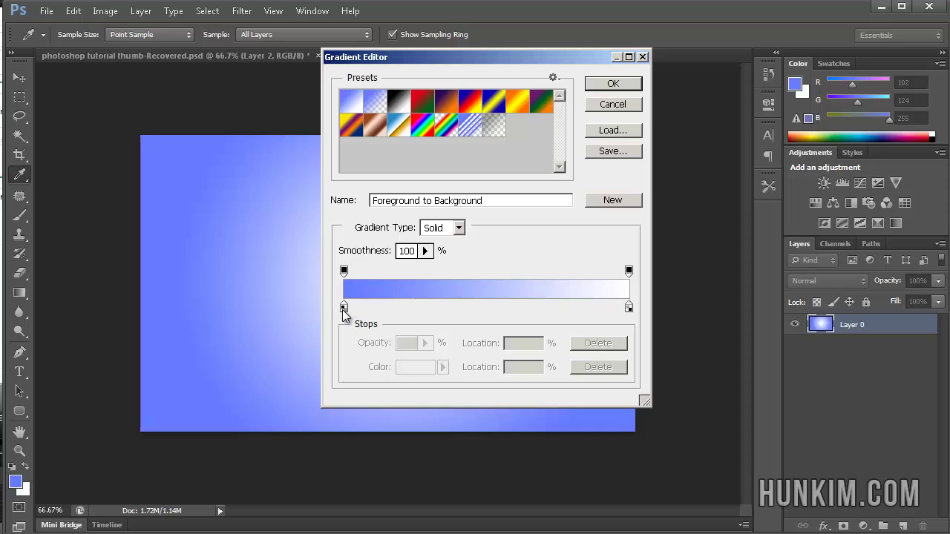
left_click(343, 308)
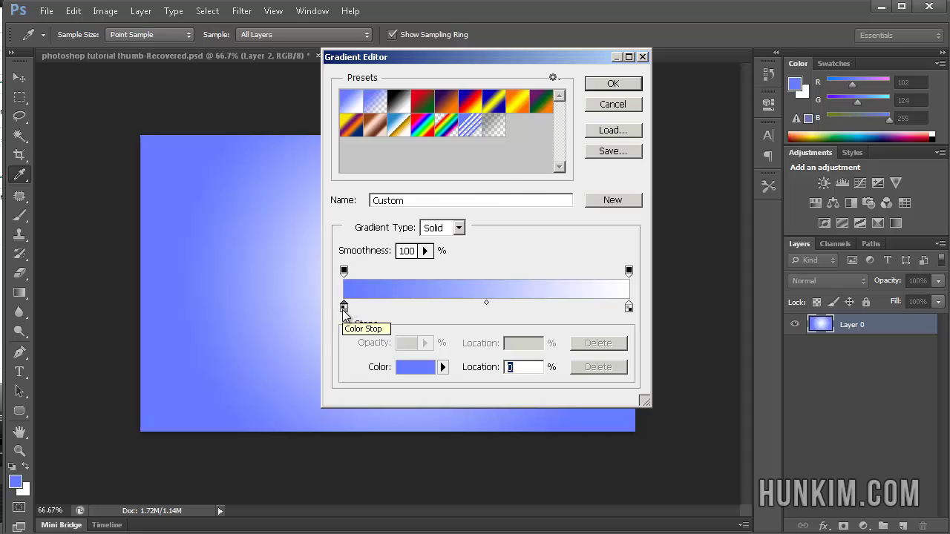
double_click(343, 308)
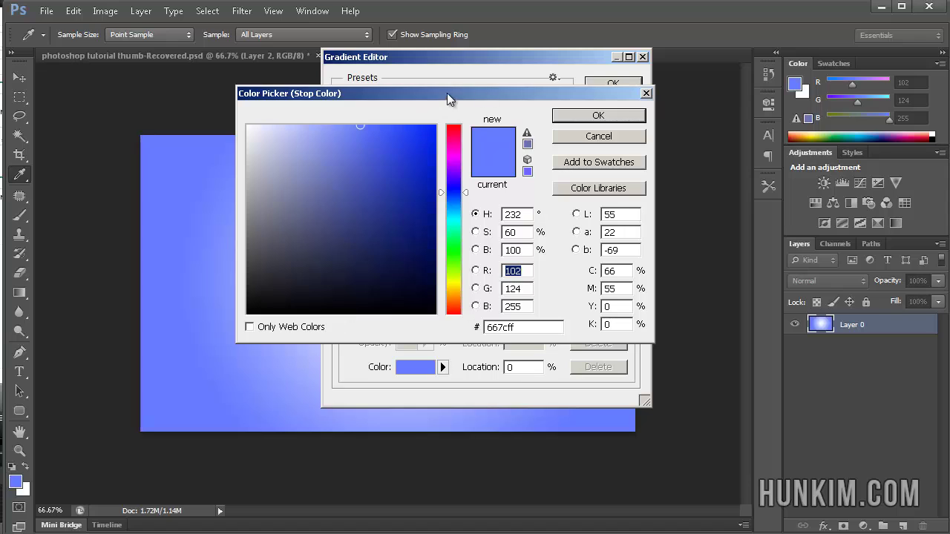
left_click_drag(481, 91, 686, 86)
left_click(659, 245)
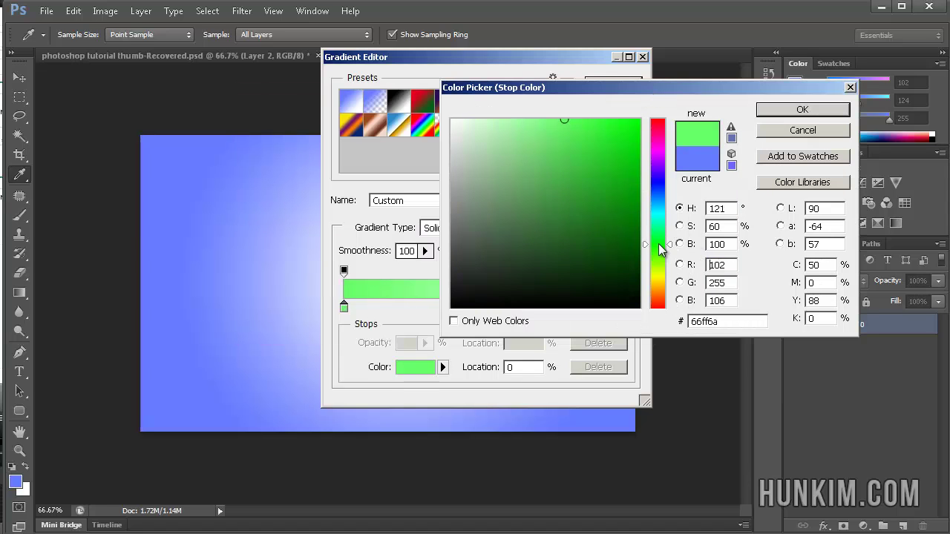
left_click(611, 130)
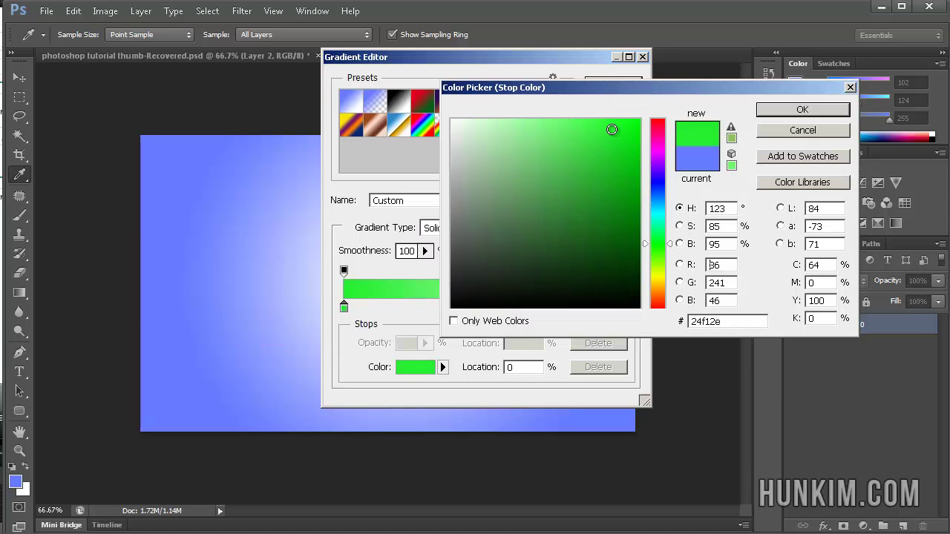
left_click(776, 111)
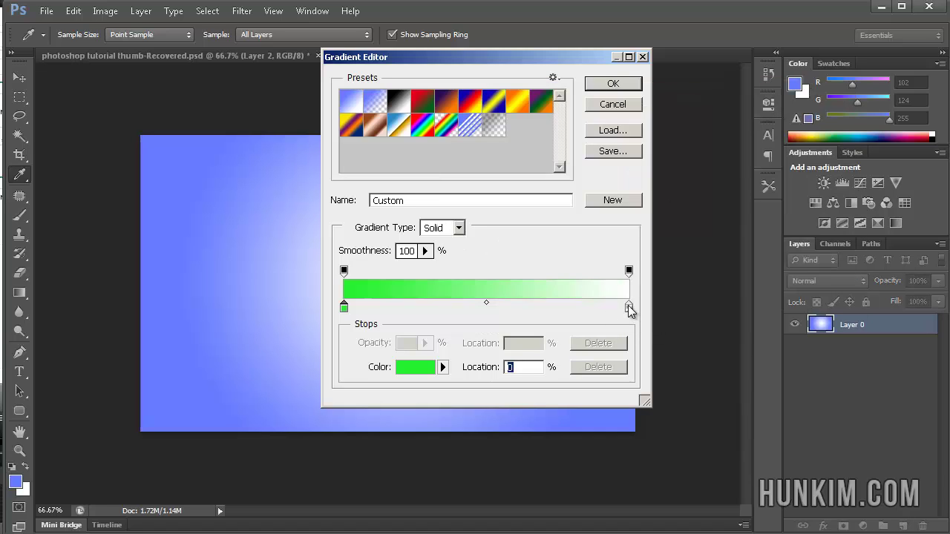
Set the right colour stop to black and move the midpoint location to 75%.
double_click(629, 310)
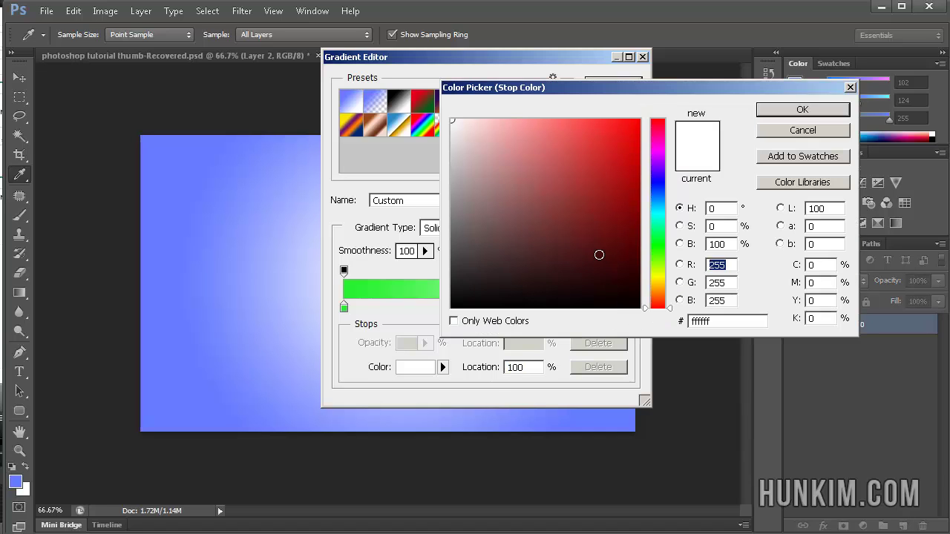
left_click_drag(598, 257, 378, 326)
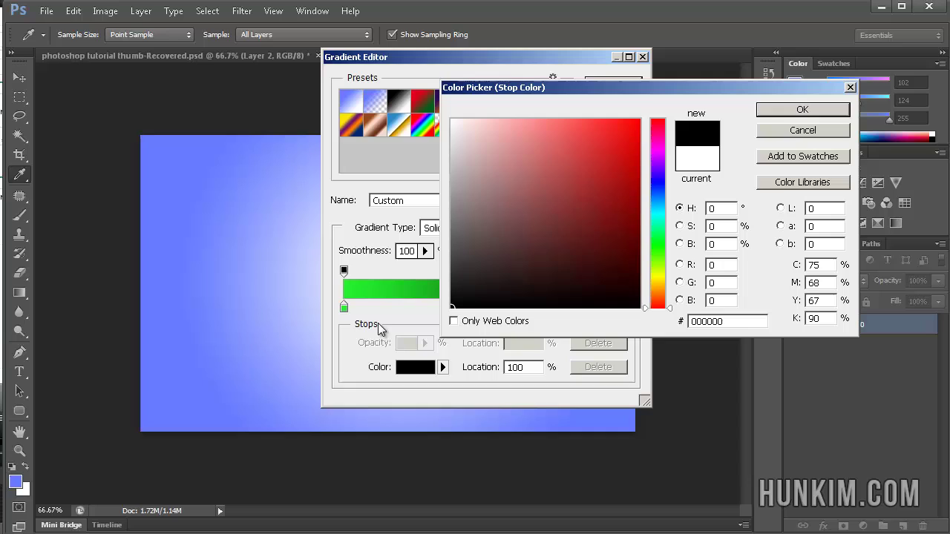
left_click(803, 109)
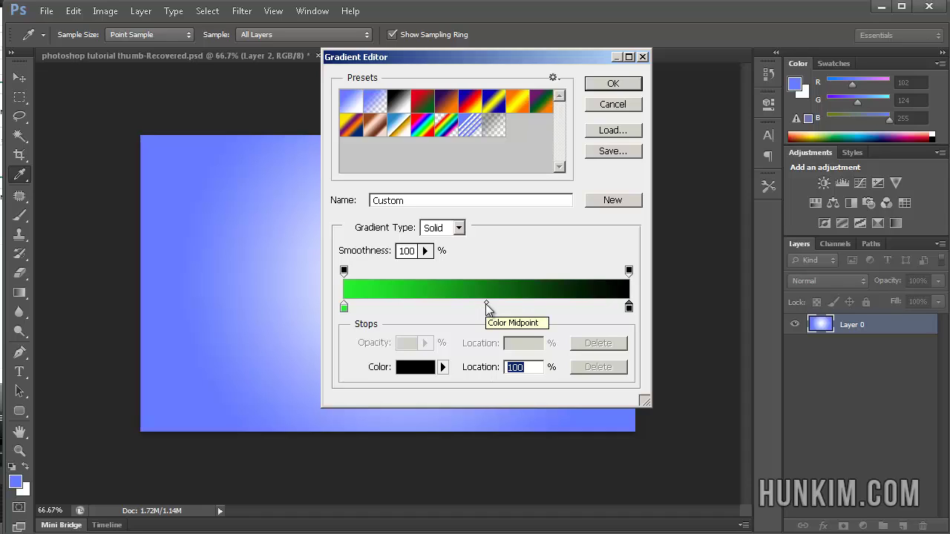
left_click_drag(486, 304, 556, 304)
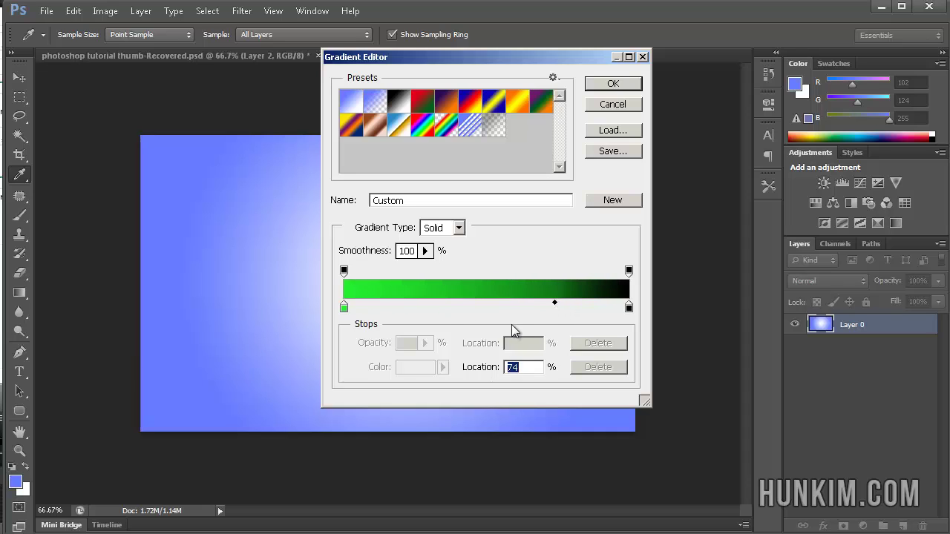
type("75")
Accept the green-to-black gradient, turn off Reverse, and drag radial fills from upper left toward lower right.
left_click(610, 84)
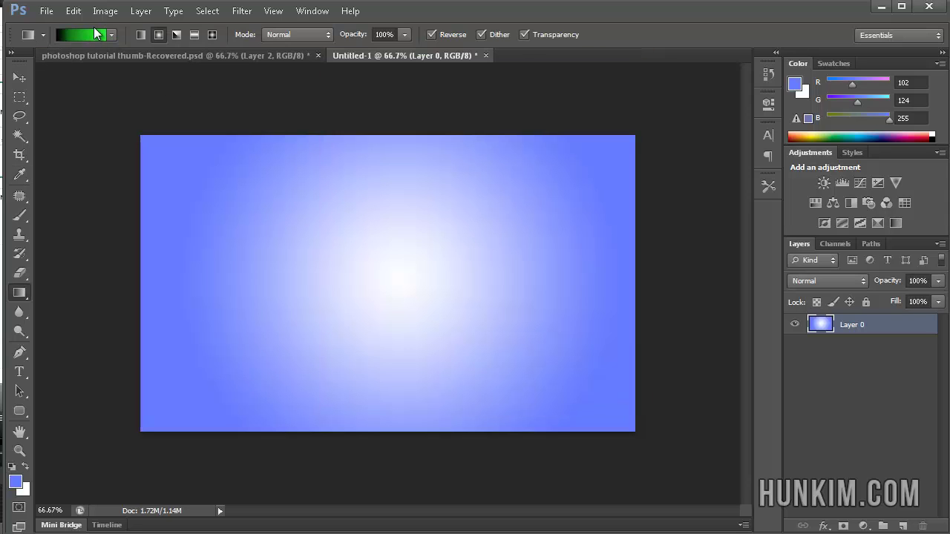
left_click_drag(388, 278, 645, 132)
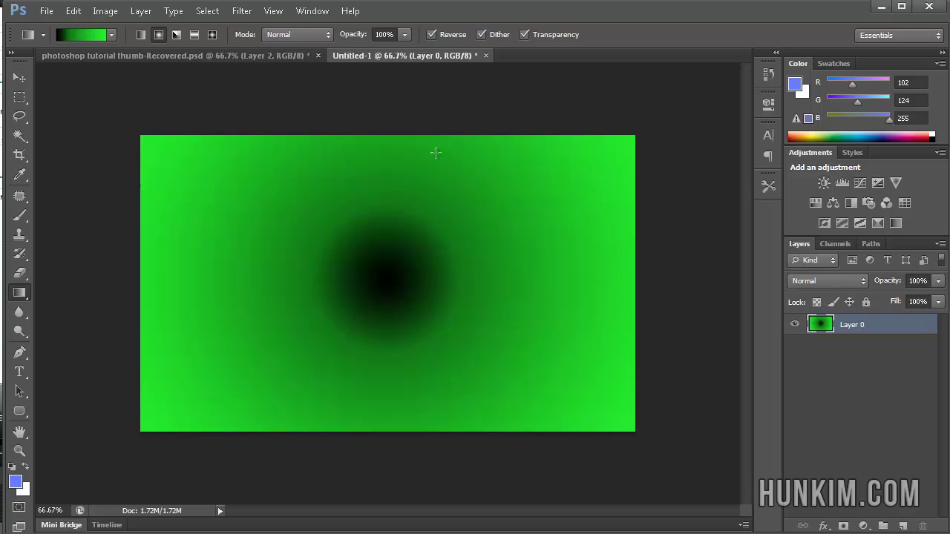
left_click(431, 35)
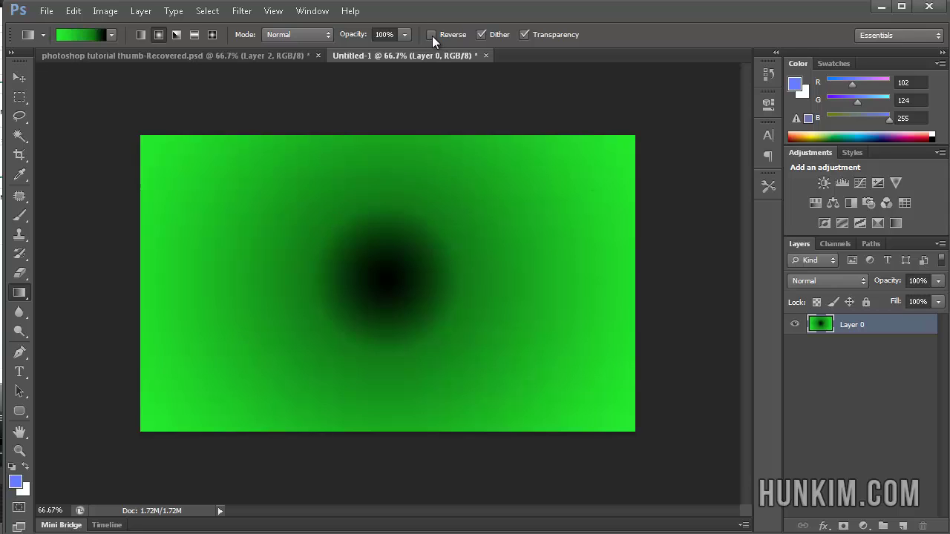
left_click_drag(393, 270, 632, 138)
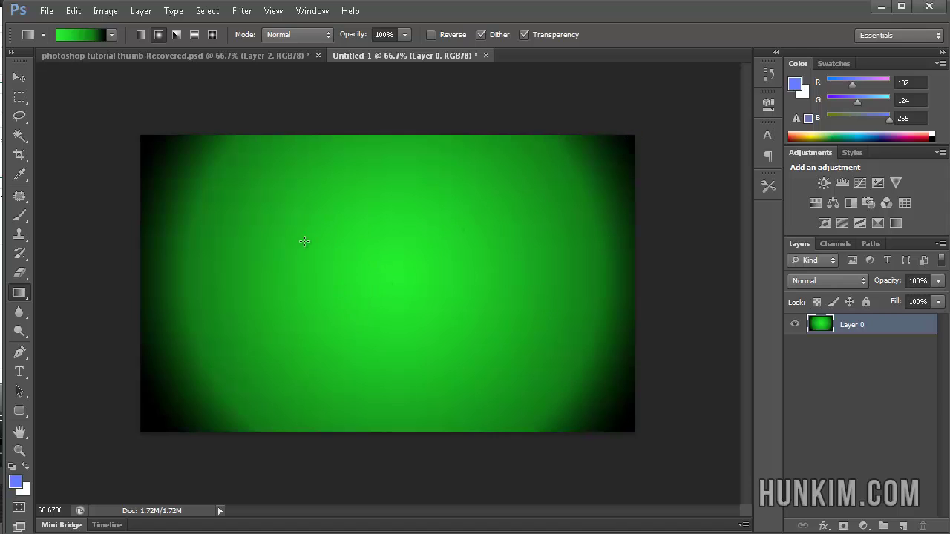
left_click_drag(263, 219, 344, 270)
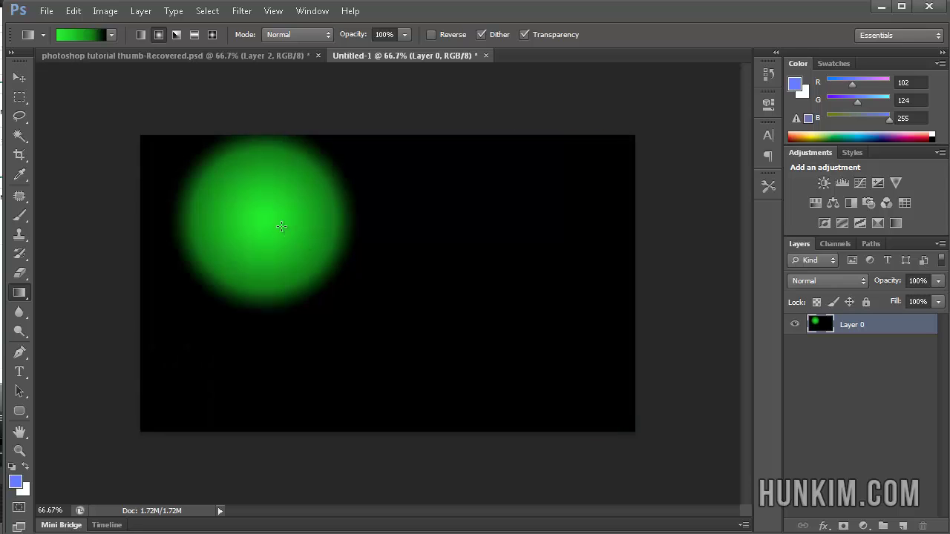
left_click_drag(261, 216, 611, 410)
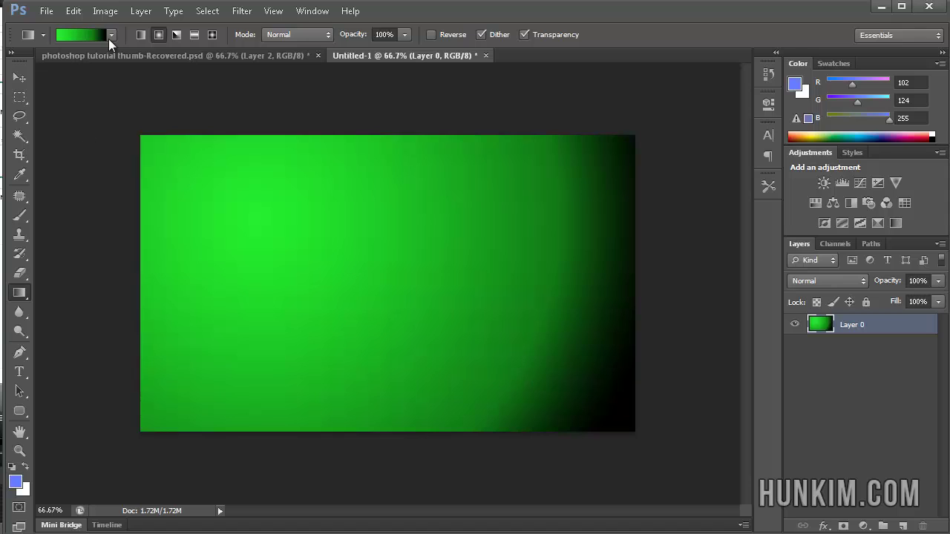
Add a new middle colour stop to the custom gradient and set it to pure red (ff0000).
left_click(80, 35)
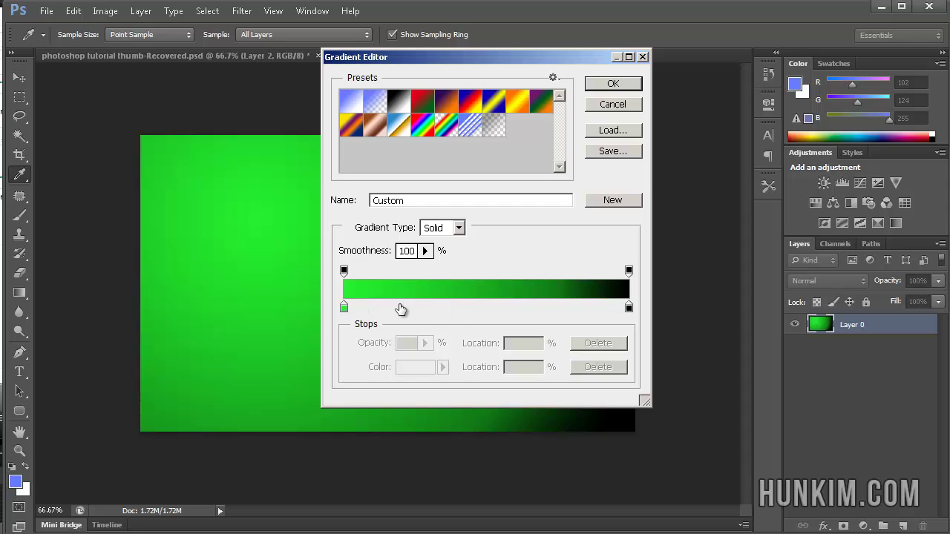
left_click_drag(428, 311, 447, 317)
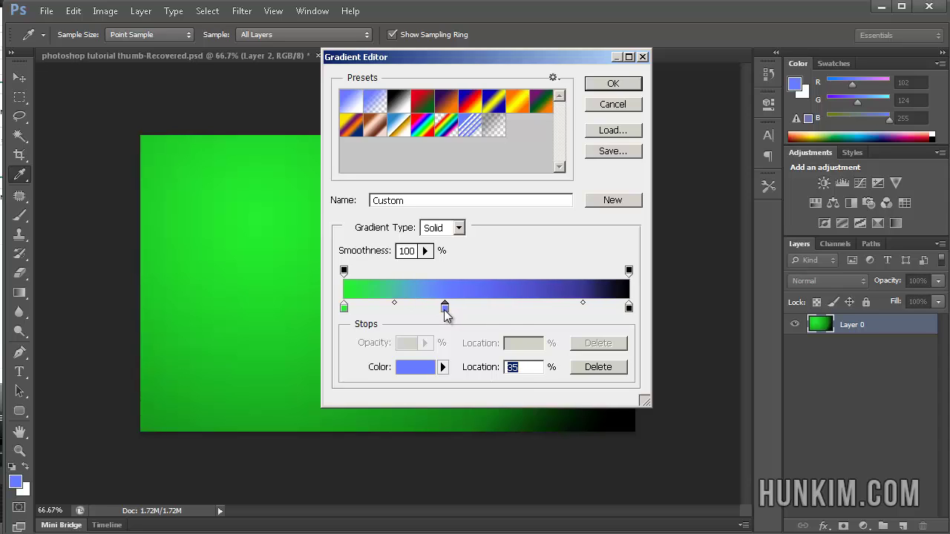
double_click(446, 315)
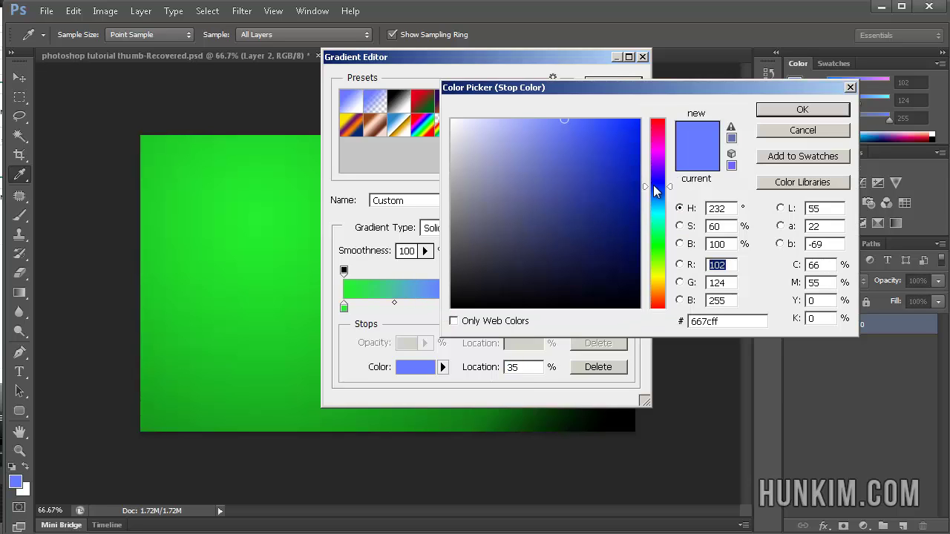
left_click(658, 120)
left_click(640, 119)
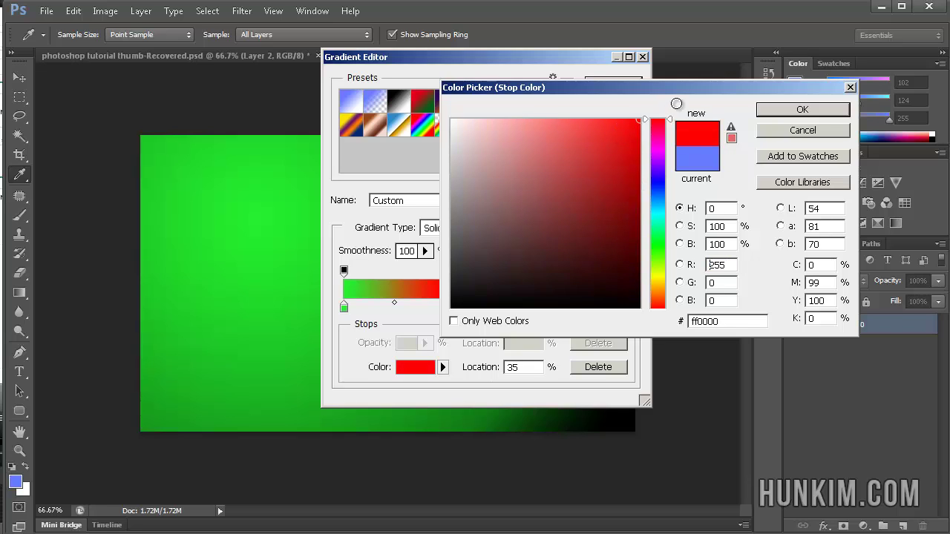
left_click(799, 109)
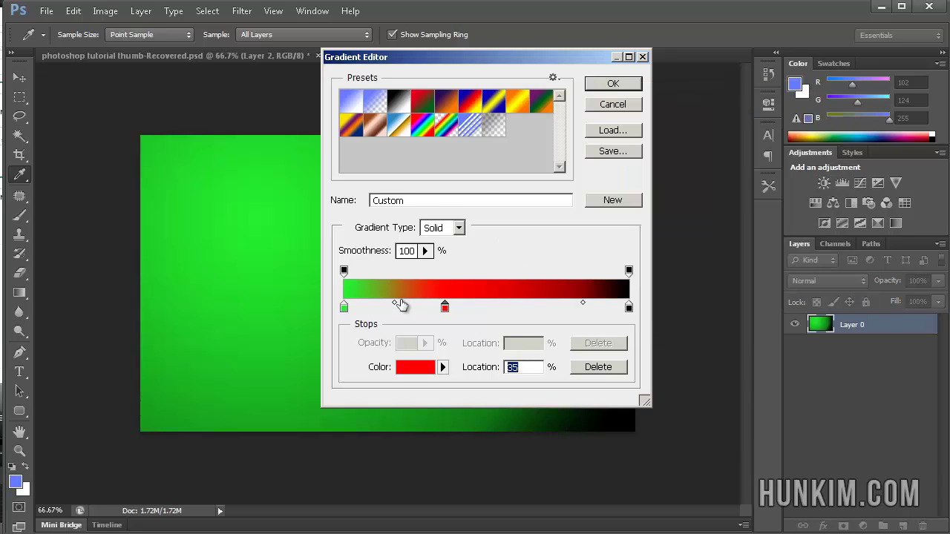
Adjust the green-red and red-black midpoints, slide the red stop right, and accept the gradient.
left_click_drag(394, 303, 412, 304)
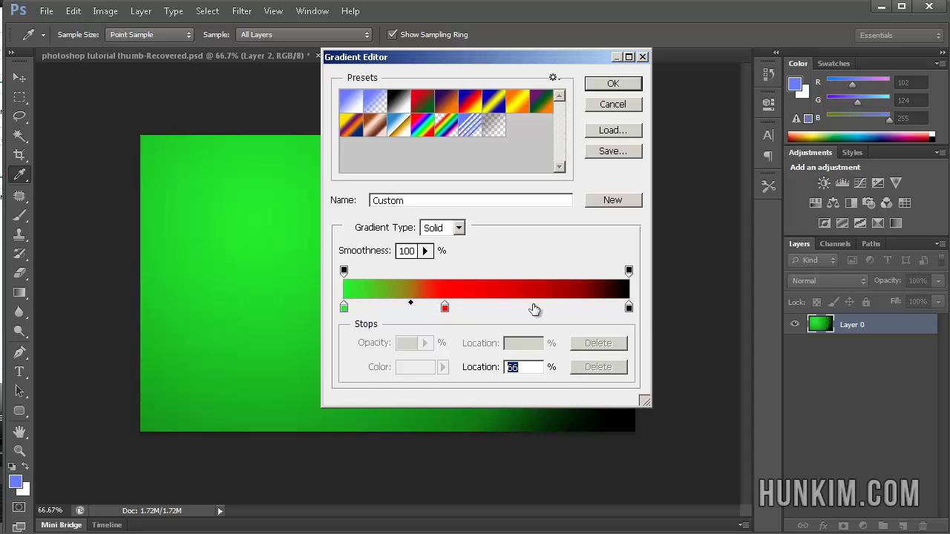
left_click(628, 308)
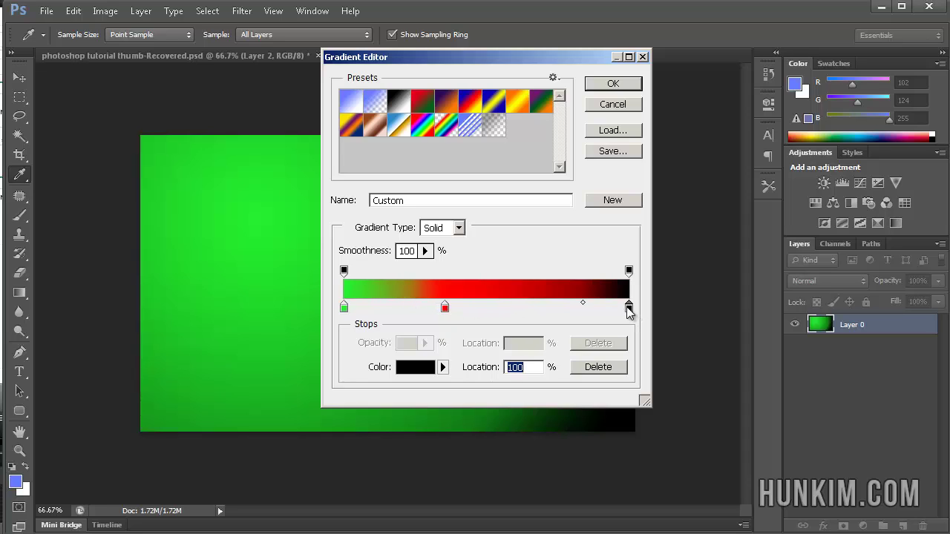
left_click_drag(582, 305, 517, 303)
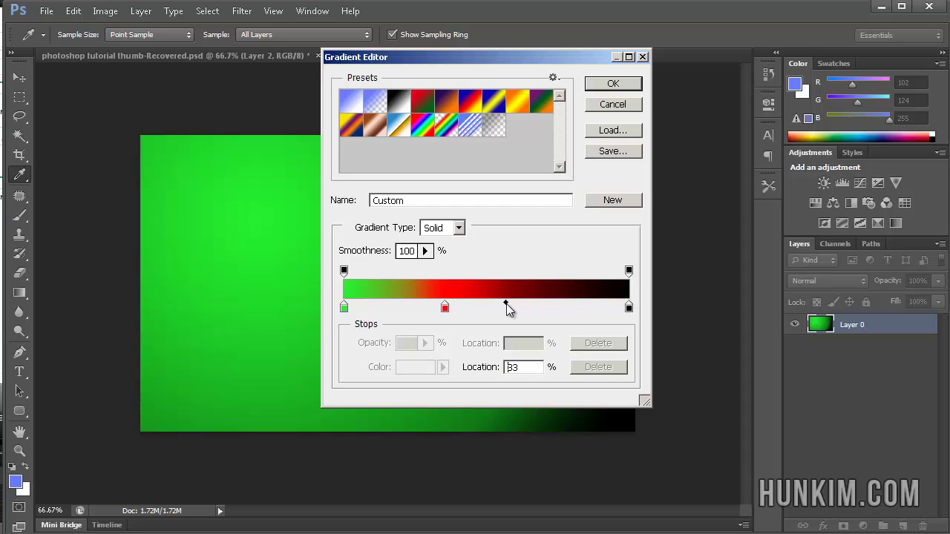
mouse_move(444, 307)
left_mouse_down()
mouse_move(495, 307)
mouse_move(432, 310)
mouse_move(456, 310)
left_mouse_up()
left_click(627, 82)
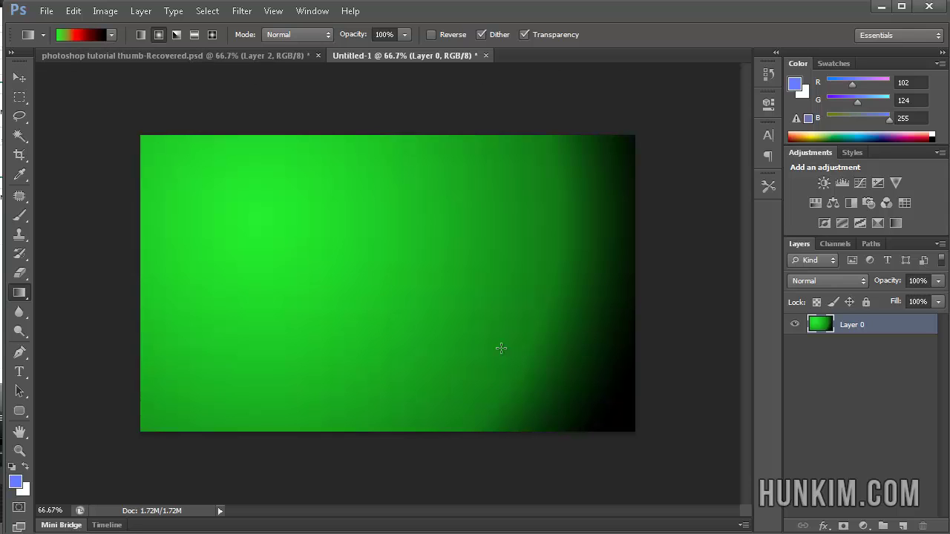
Fill with the green-red-black radial gradient, enable Reverse, and redraw it large from the centre toward the upper right.
left_click_drag(416, 261, 587, 176)
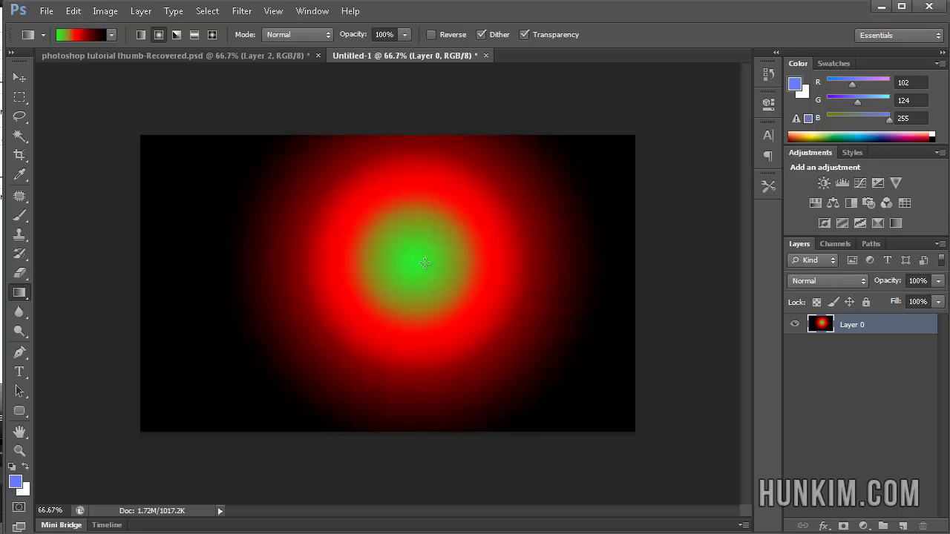
left_click(431, 35)
left_click_drag(416, 278, 631, 134)
left_click_drag(407, 274, 541, 227)
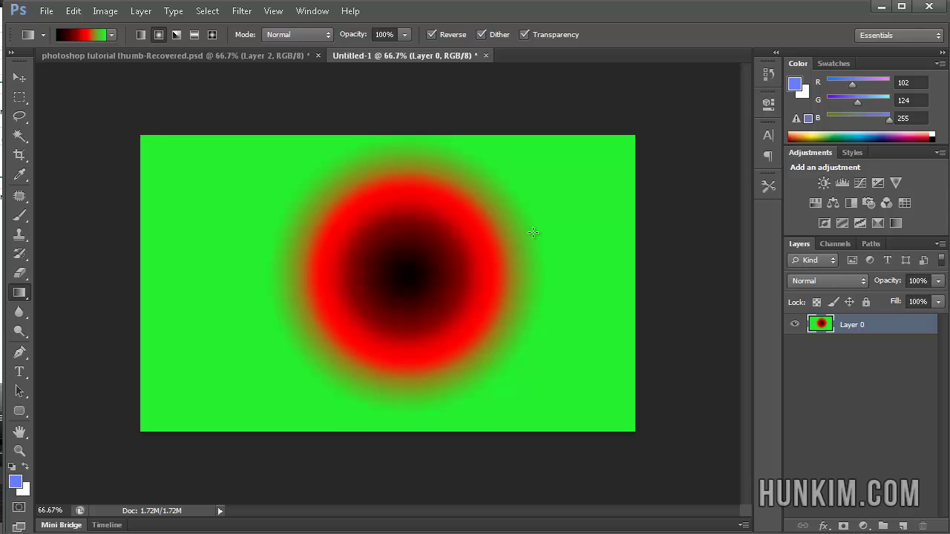
left_click_drag(458, 254, 692, 114)
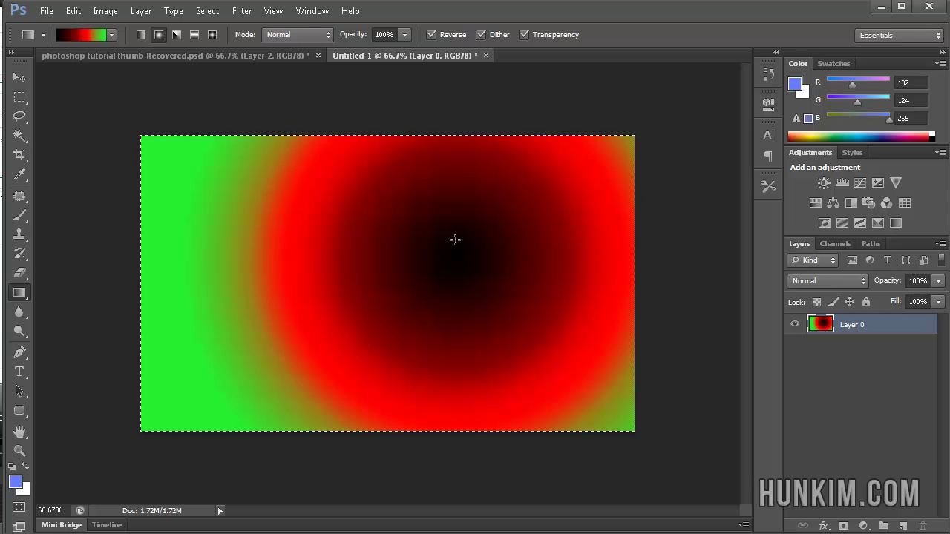
Clear the old gradient from the layer with select all, cut and deselect.
key("ctrl+a")
key("ctrl+x")
key("ctrl+d")
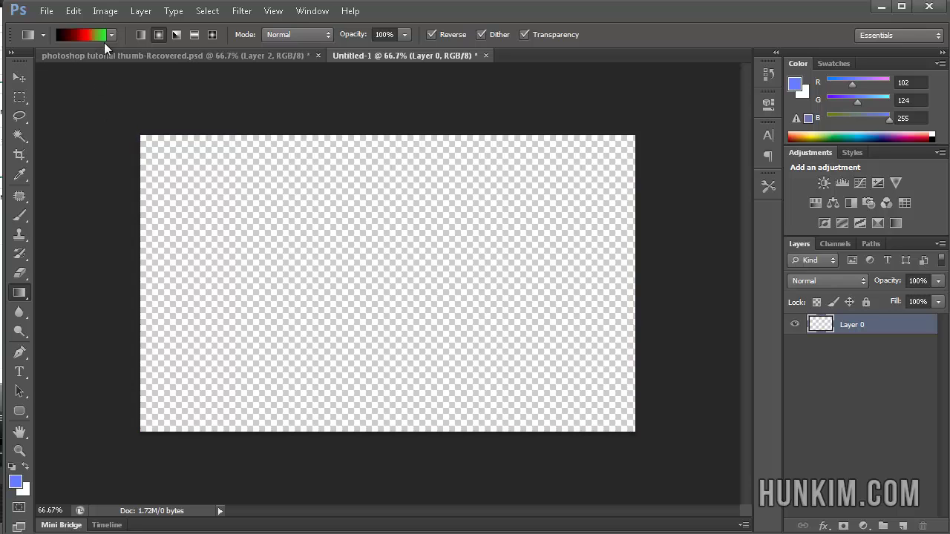
left_click(111, 34)
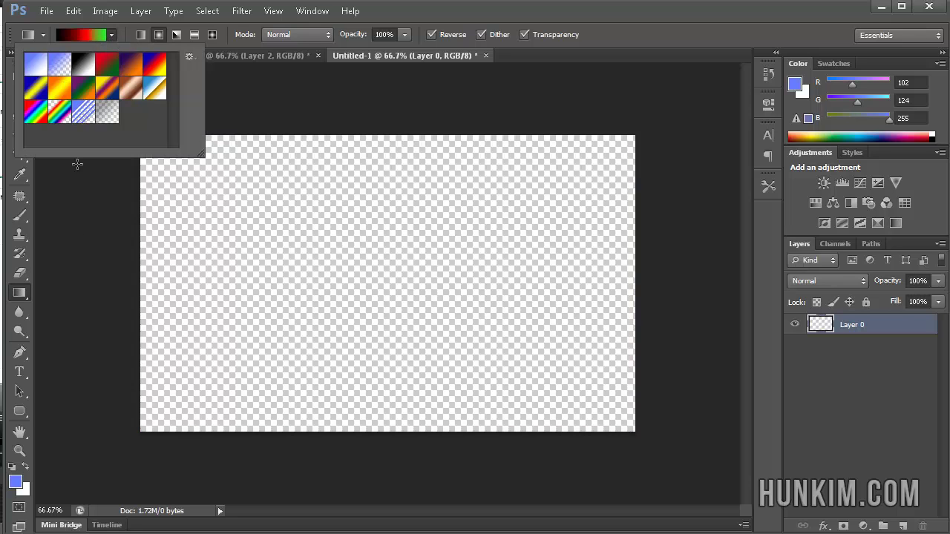
left_click(134, 252)
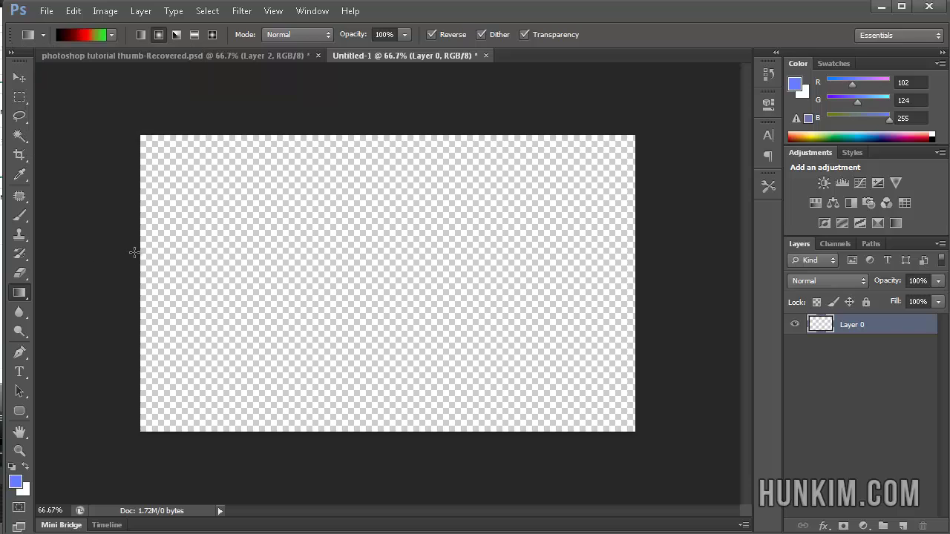
Draw a blue 557 × 256 px rounded rectangle with the Rounded Rectangle Tool.
left_click(22, 410)
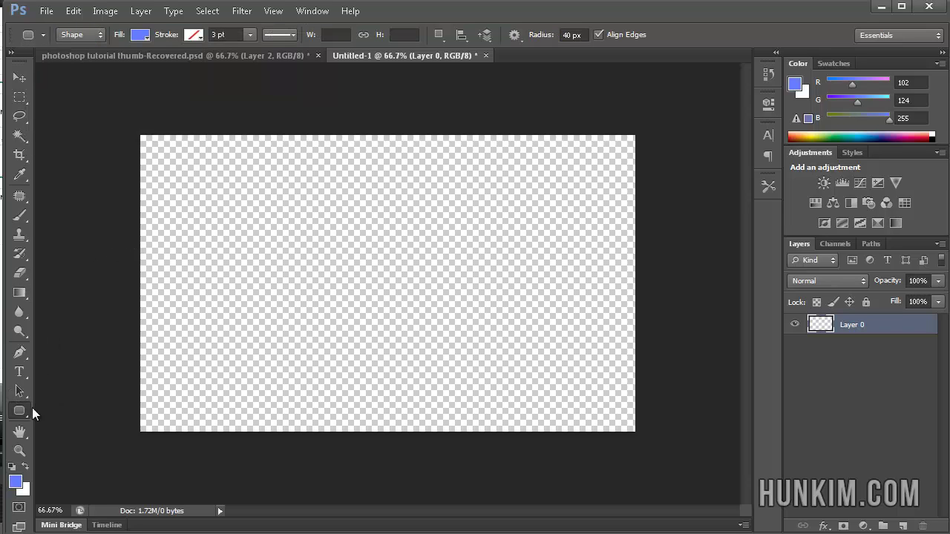
left_click(18, 410)
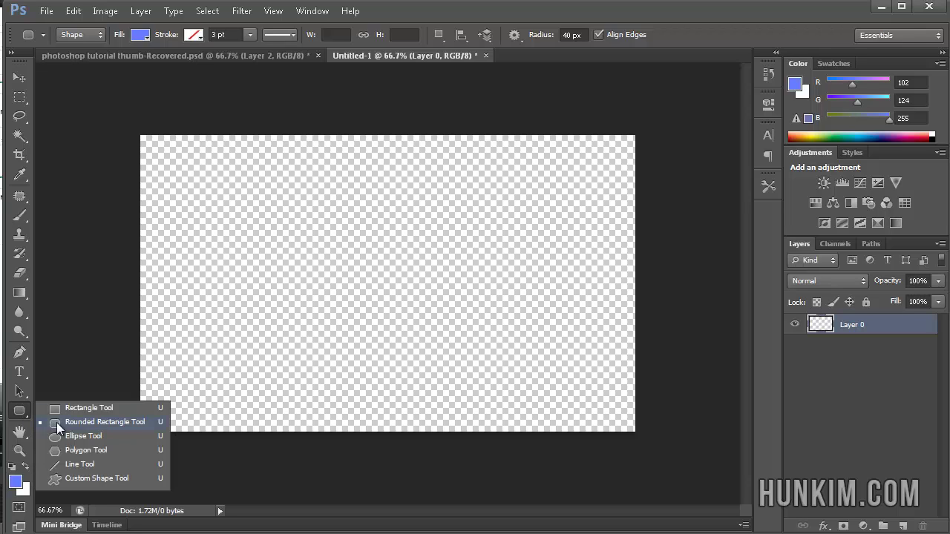
left_click(56, 423)
left_click_drag(215, 222, 490, 350)
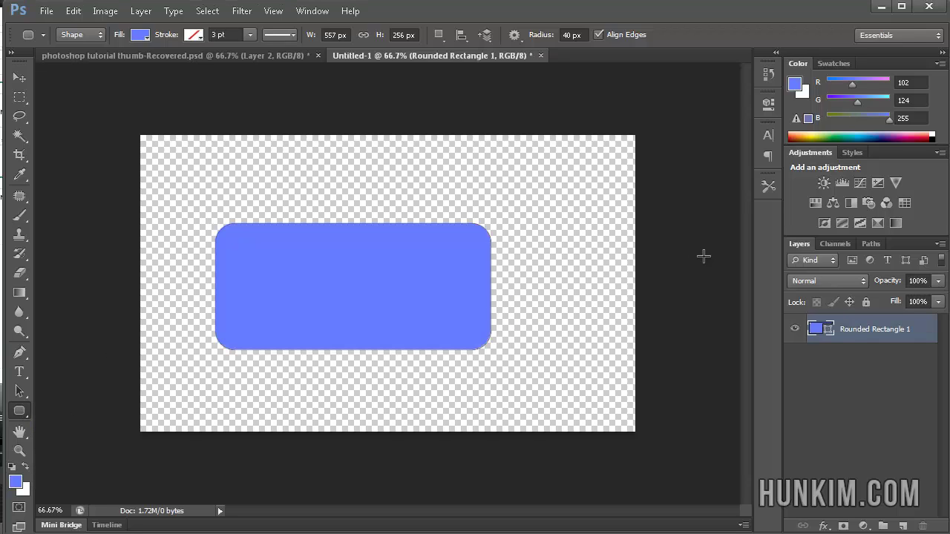
Add a Foreground to Background Gradient Overlay to Rounded Rectangle 1, white at top fading to blue.
double_click(931, 328)
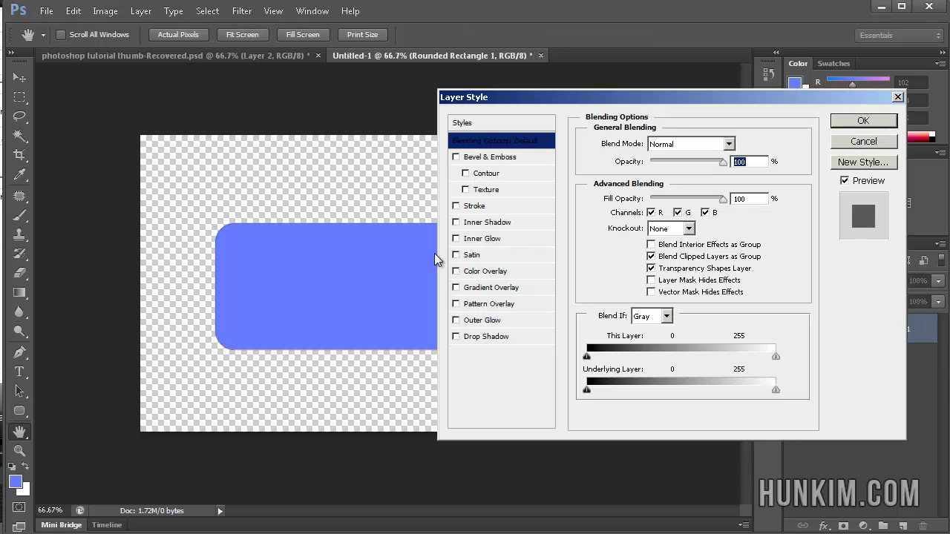
left_click(489, 289)
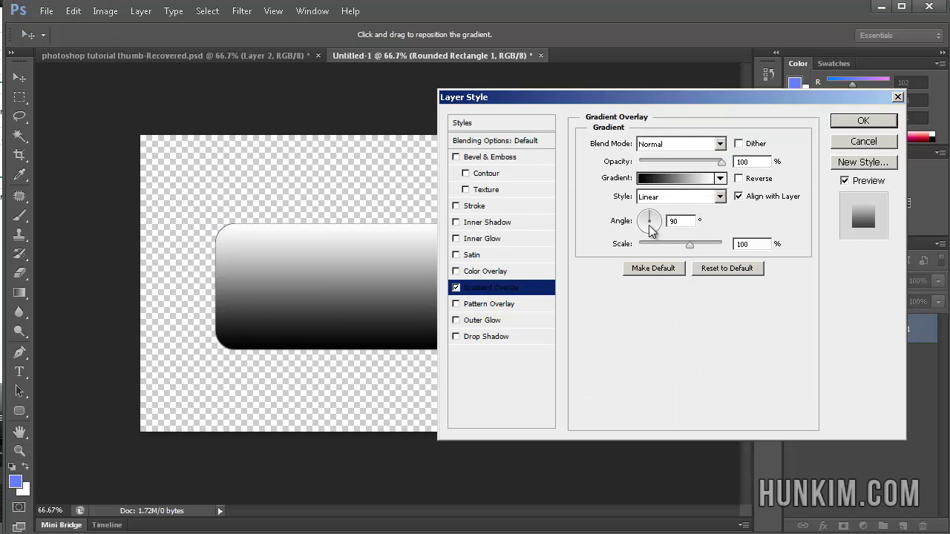
left_click(720, 179)
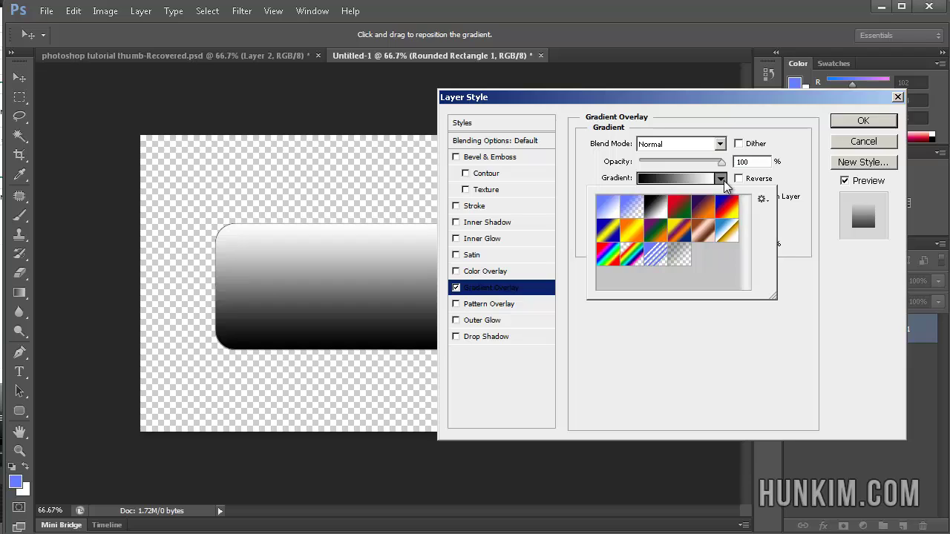
left_click(608, 210)
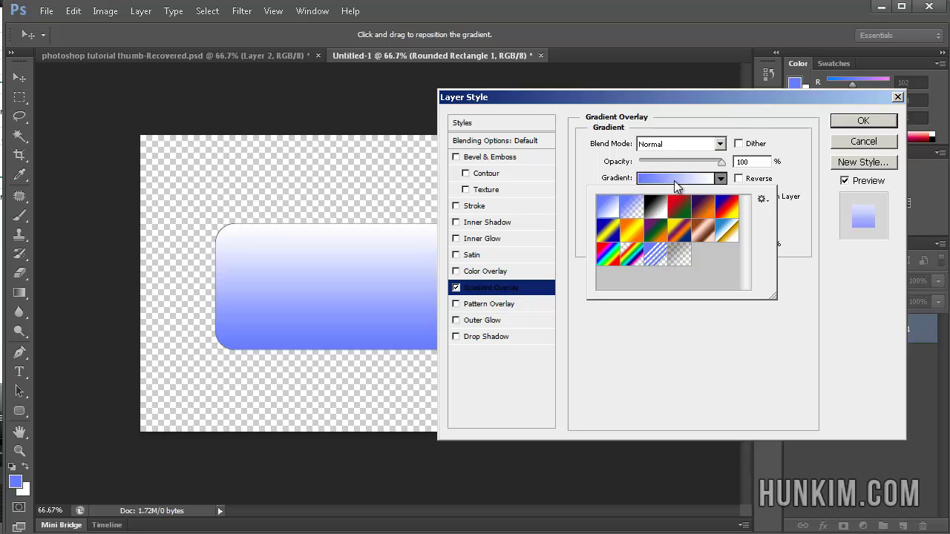
Add a dark green (054000) colour stop at 44% to the overlay gradient.
left_click(679, 182)
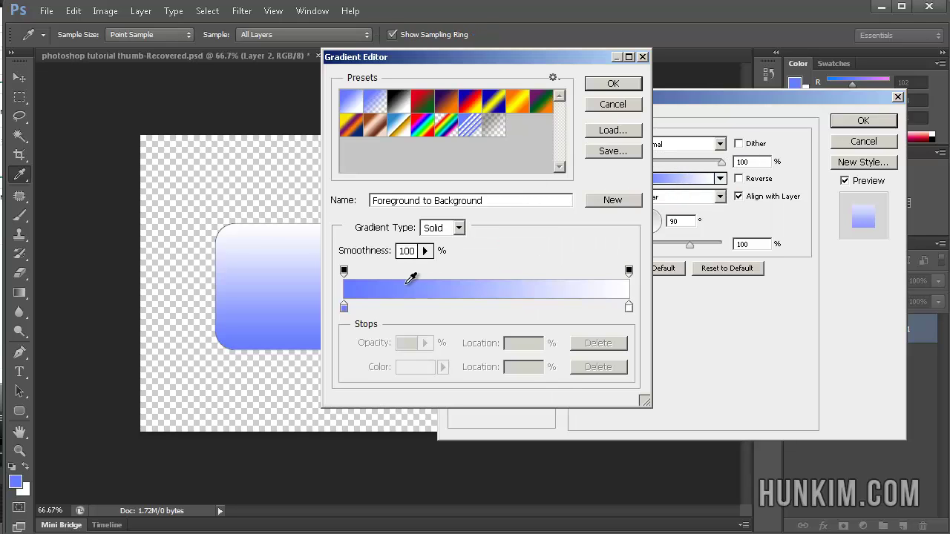
left_click_drag(432, 306, 468, 305)
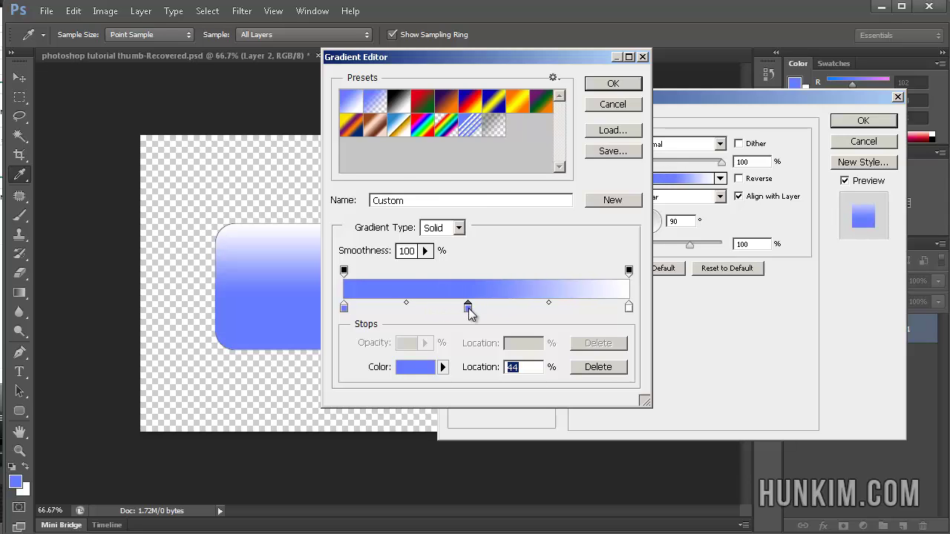
double_click(468, 308)
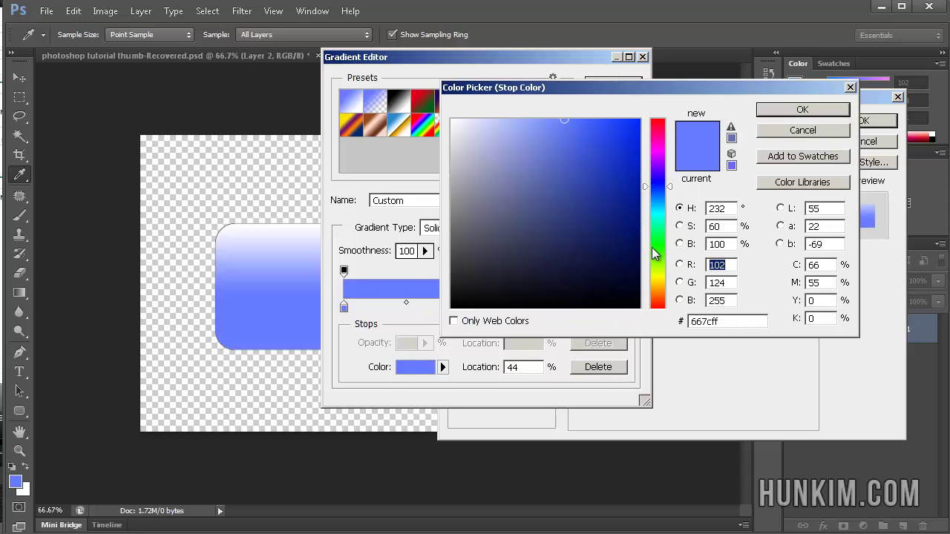
left_click(651, 247)
left_click_drag(636, 229, 638, 260)
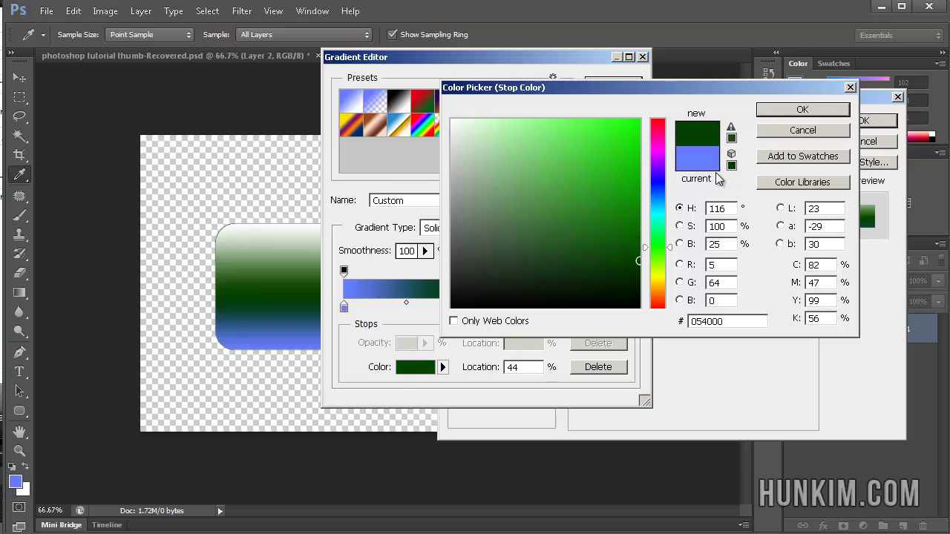
left_click(786, 111)
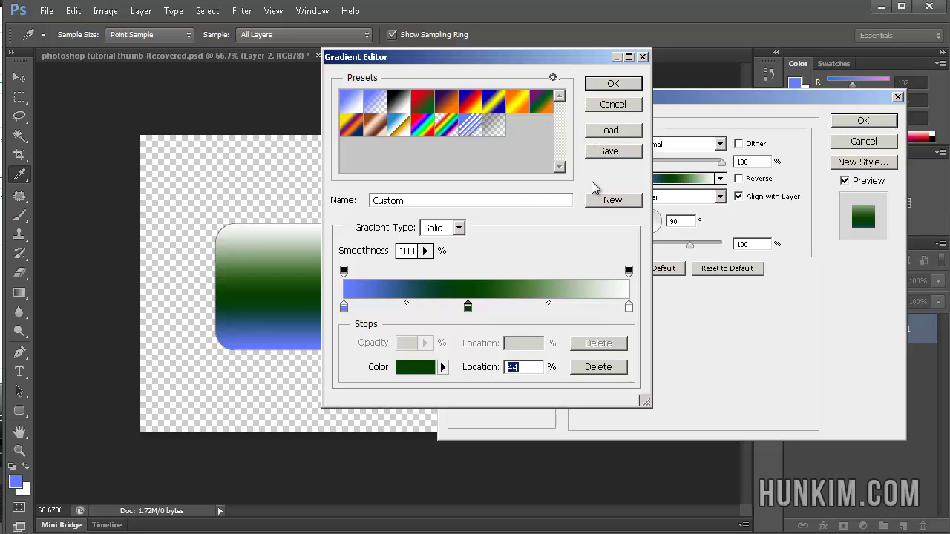
Name the gradient 'funky' and save it as a new preset.
double_click(527, 202)
type("funky")
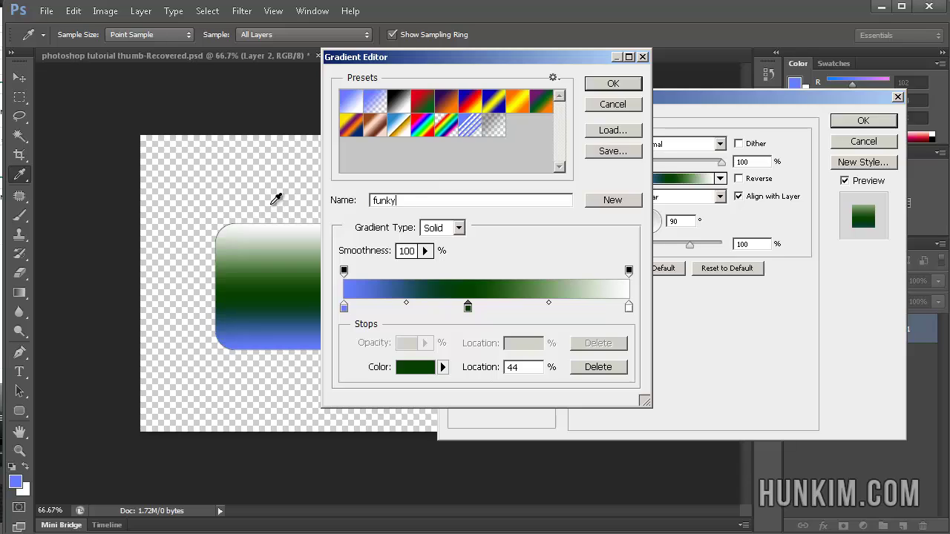
left_click(618, 201)
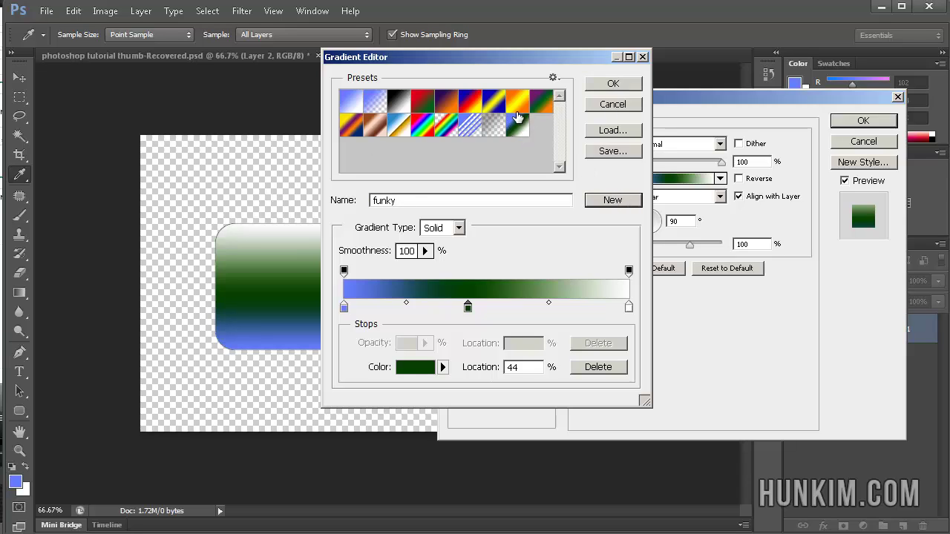
left_click(620, 83)
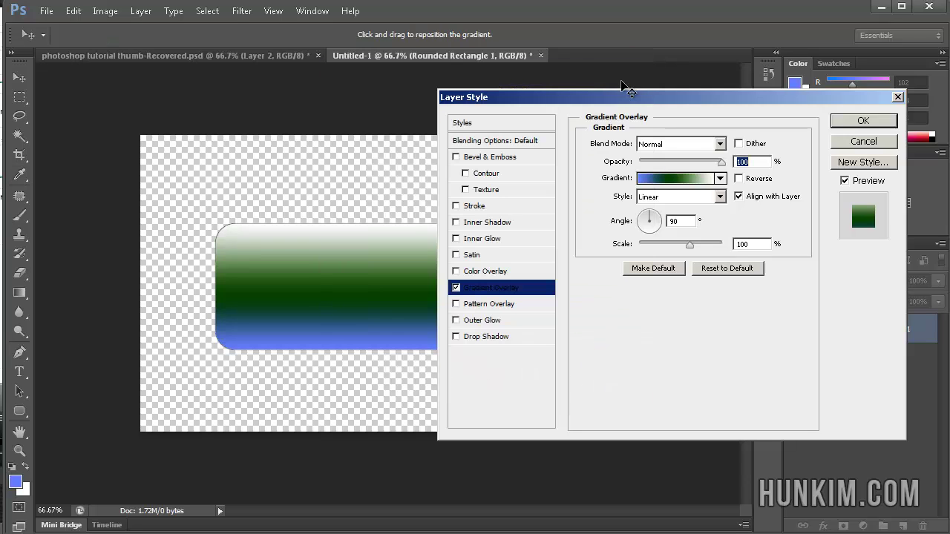
Confirm the overlay, then add a new layer named 'background' beneath Rounded Rectangle 1.
left_click(861, 121)
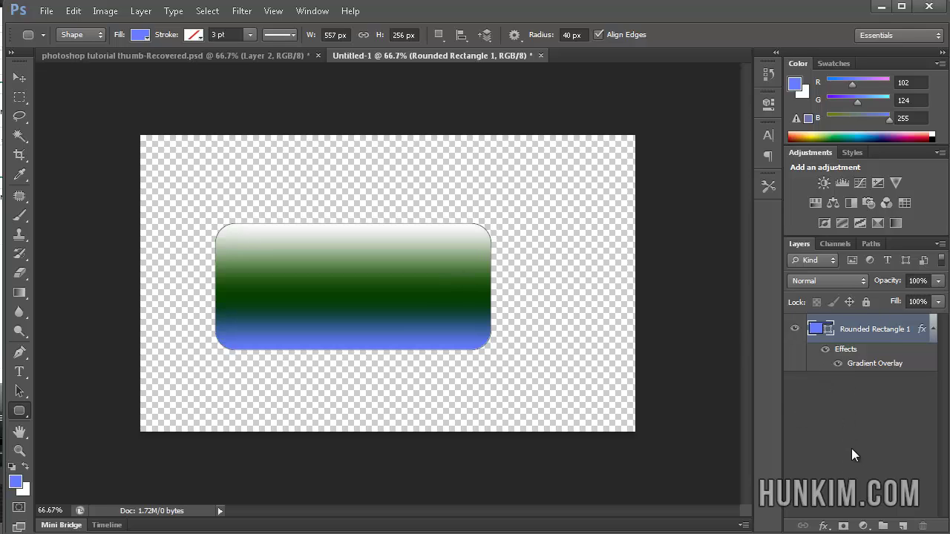
left_click(903, 526)
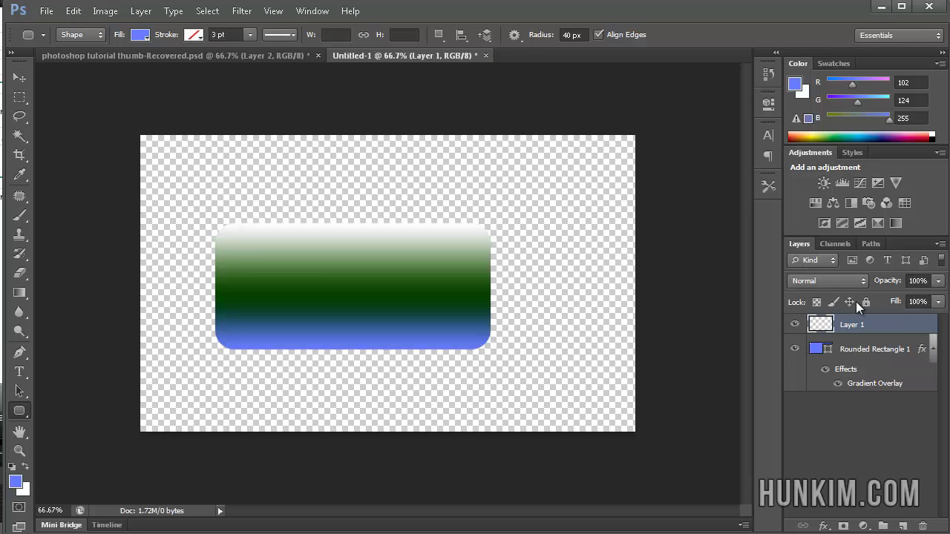
left_click_drag(868, 324, 878, 389)
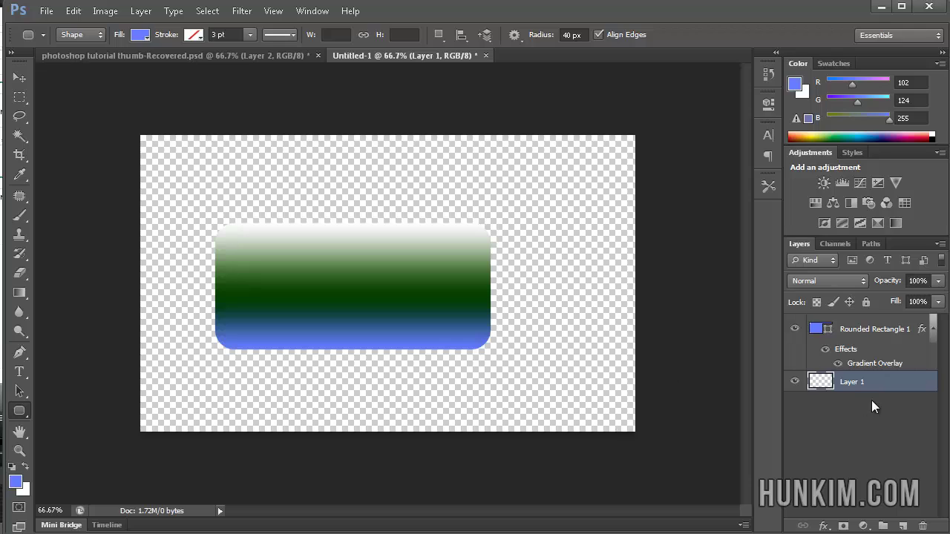
double_click(851, 382)
type("back")
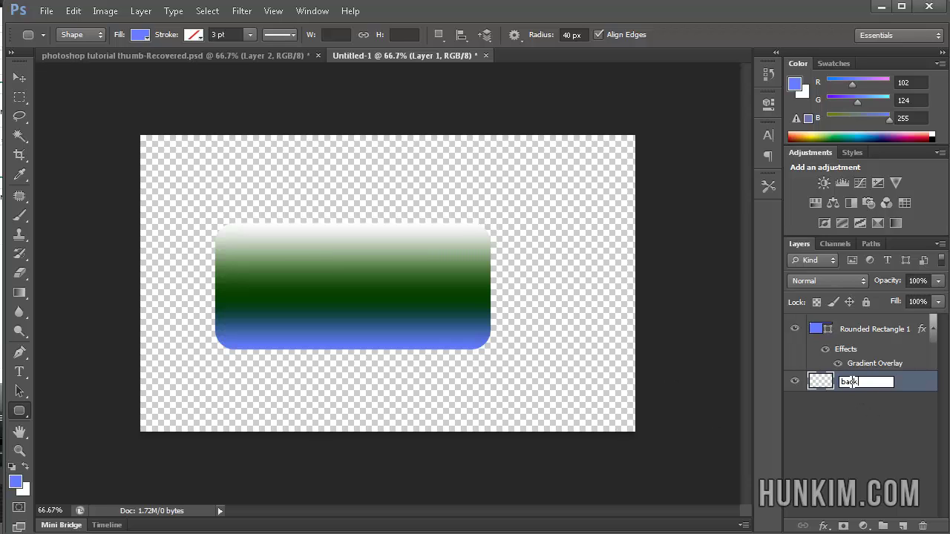
type("ground")
key("Return")
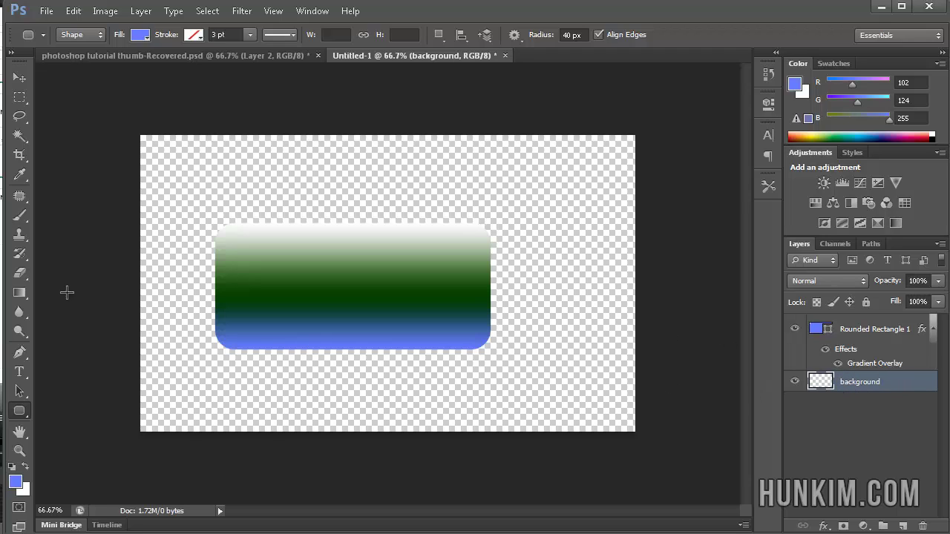
Fill the background layer with a wide radial 'funky' gradient centred just above the rectangle.
left_click(25, 292)
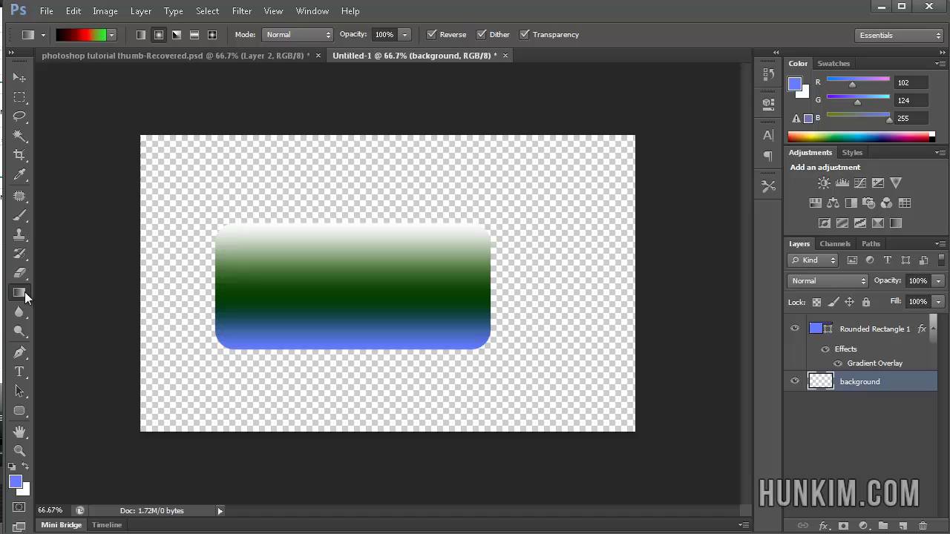
left_click(112, 36)
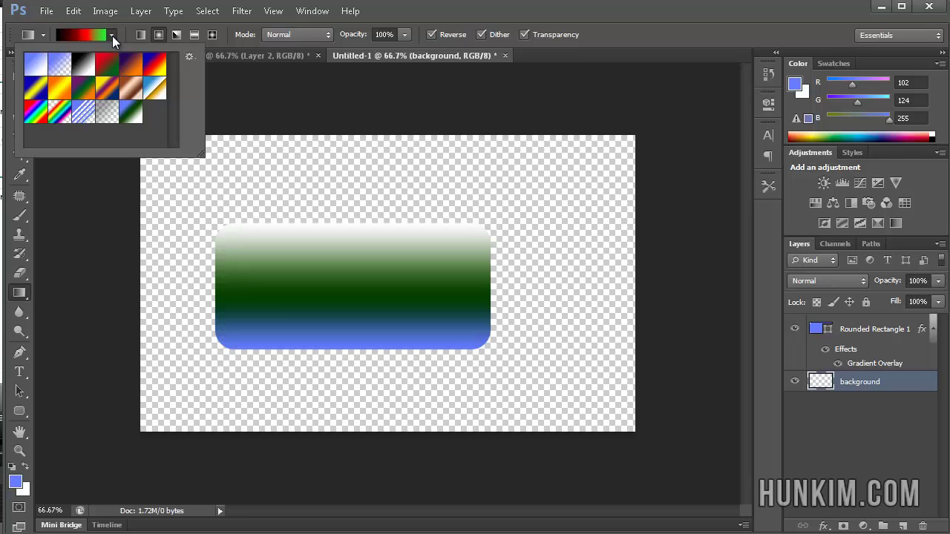
left_click(131, 117)
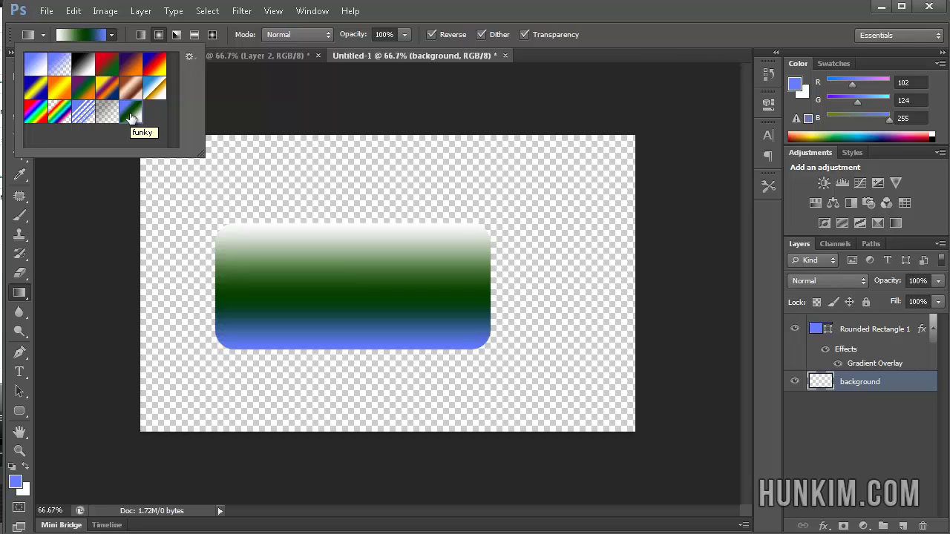
double_click(132, 118)
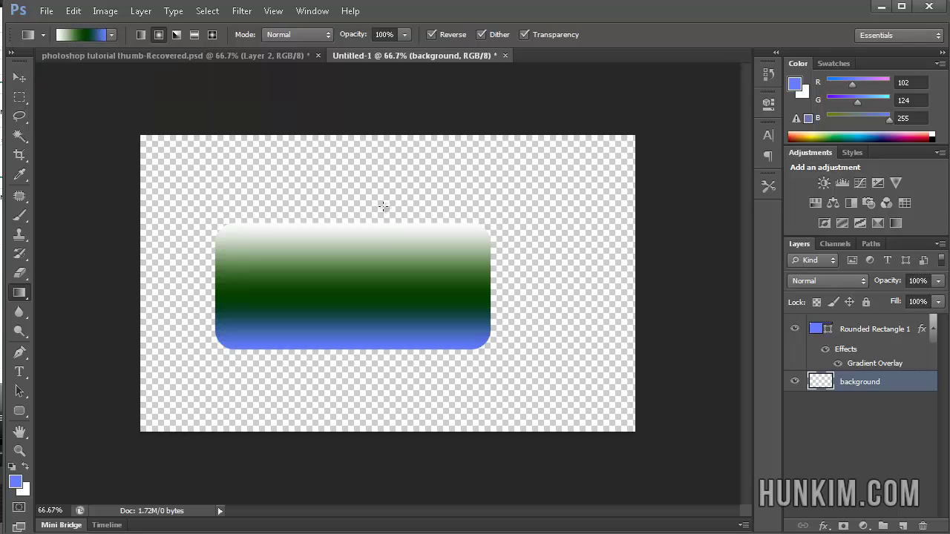
left_click(157, 35)
left_click_drag(413, 223, 516, 351)
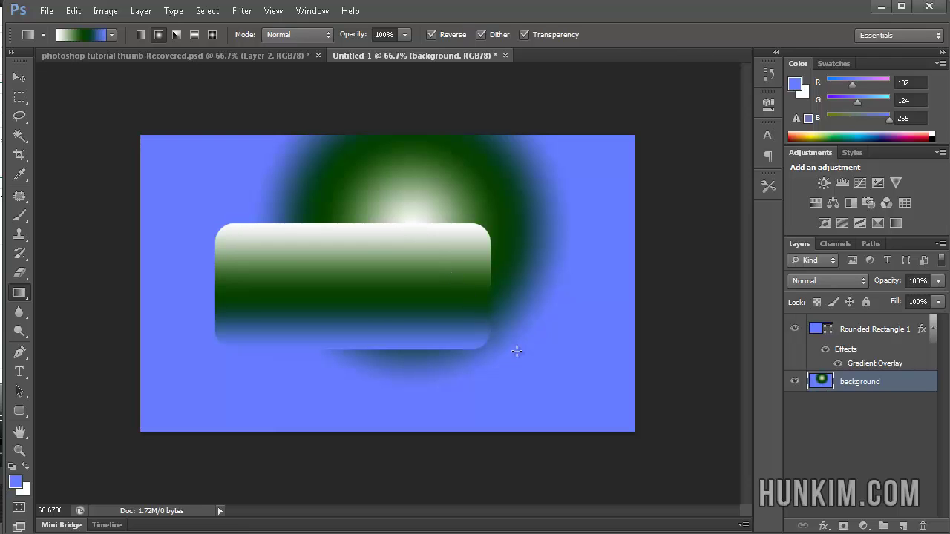
left_click_drag(368, 253, 688, 433)
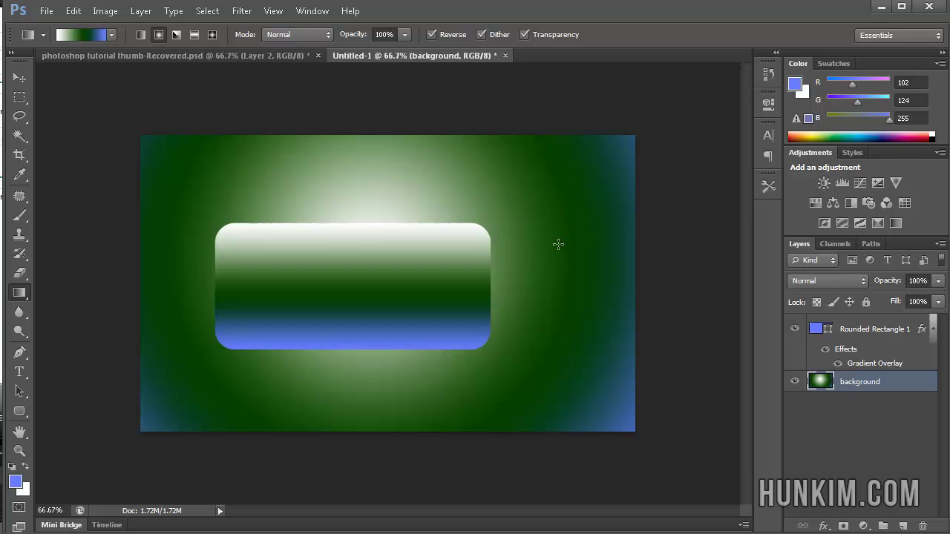